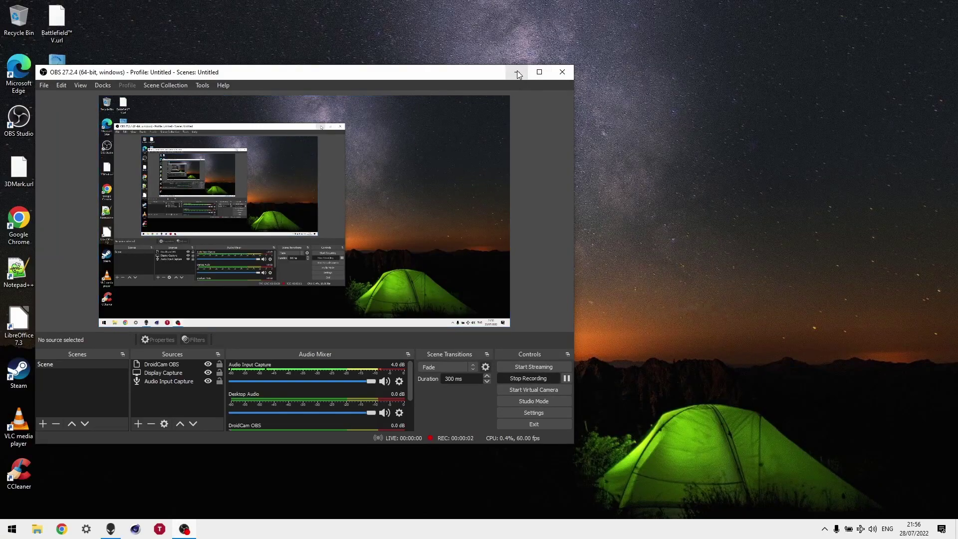
Step: Minimize OBS and drag the Intel XTU shortcut to the middle of the desktop
click(516, 73)
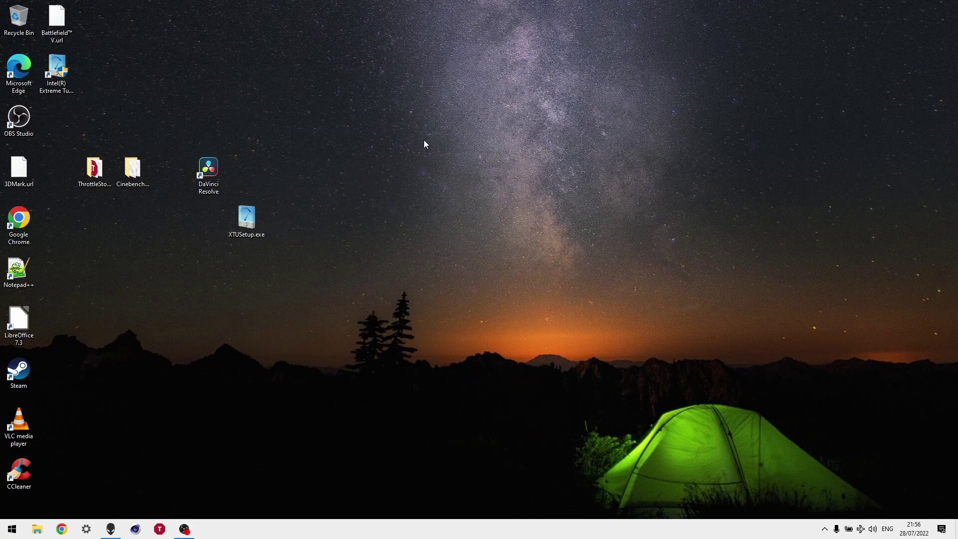
drag(56, 70, 399, 117)
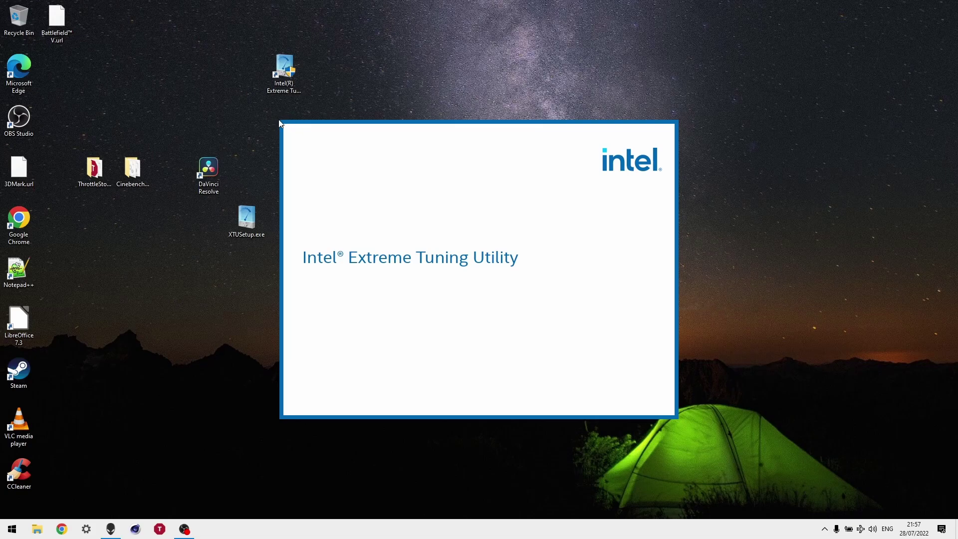
Step: Dismiss the unexpected-exit notice, nudge the XTU window, and launch ThrottleStop beside it
click(430, 287)
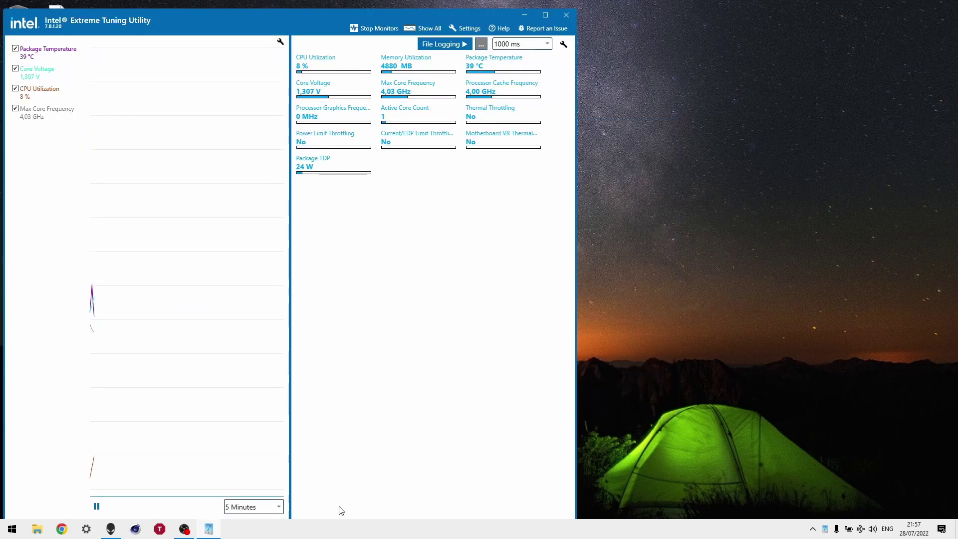
drag(237, 19, 236, 15)
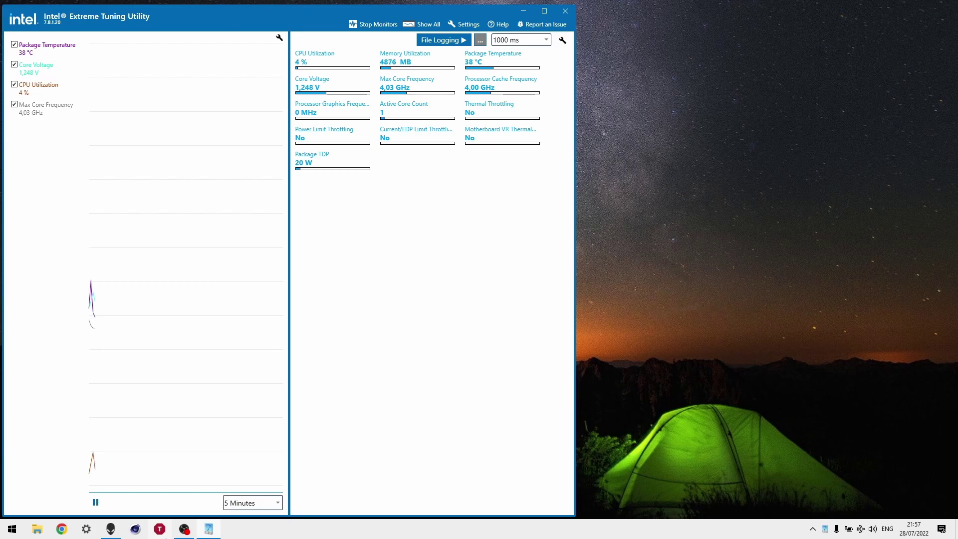
click(159, 530)
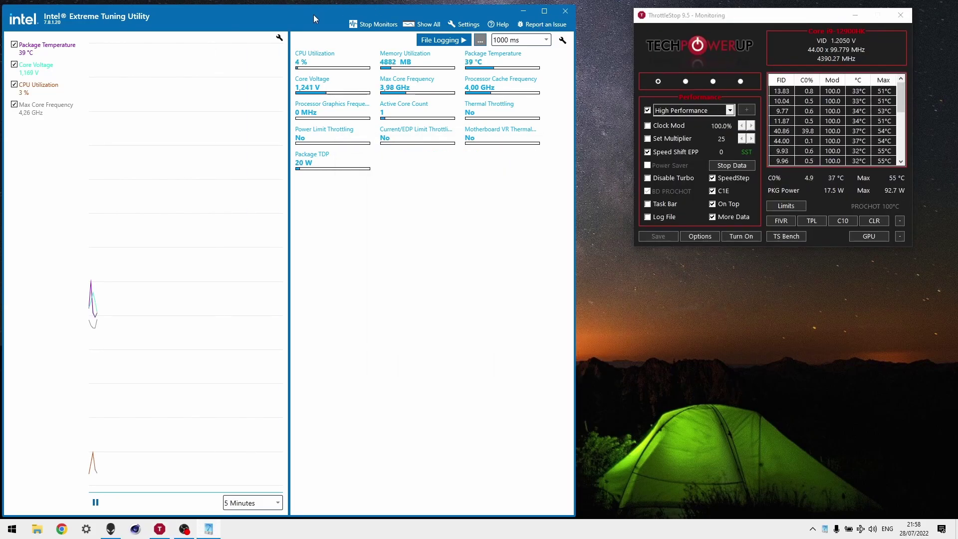
Step: Show XTU's Advanced Tuning settings, scroll through them, and nudge ThrottleStop slightly left
click(428, 24)
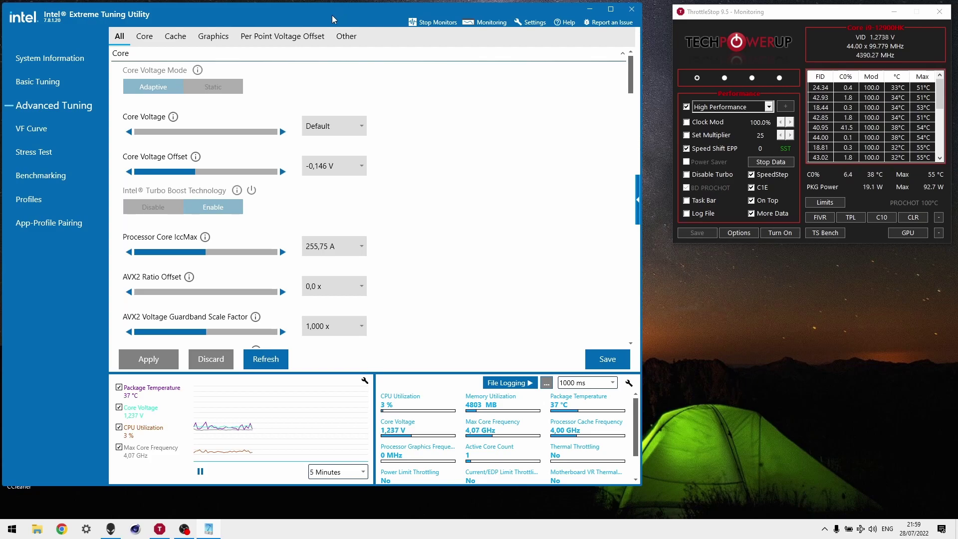
scroll(400, 179, down, 4)
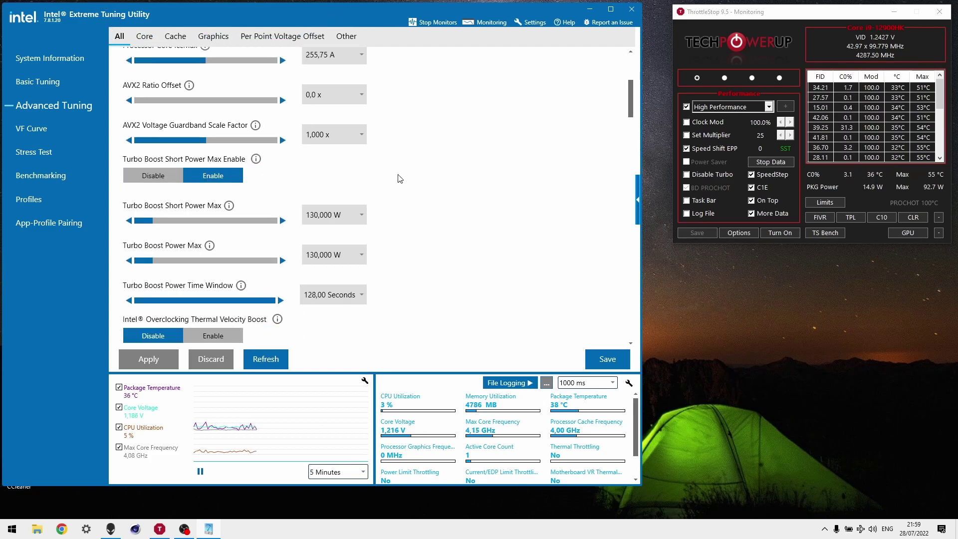
scroll(400, 180, up, 4)
scroll(458, 110, down, 1)
scroll(404, 108, up, 1)
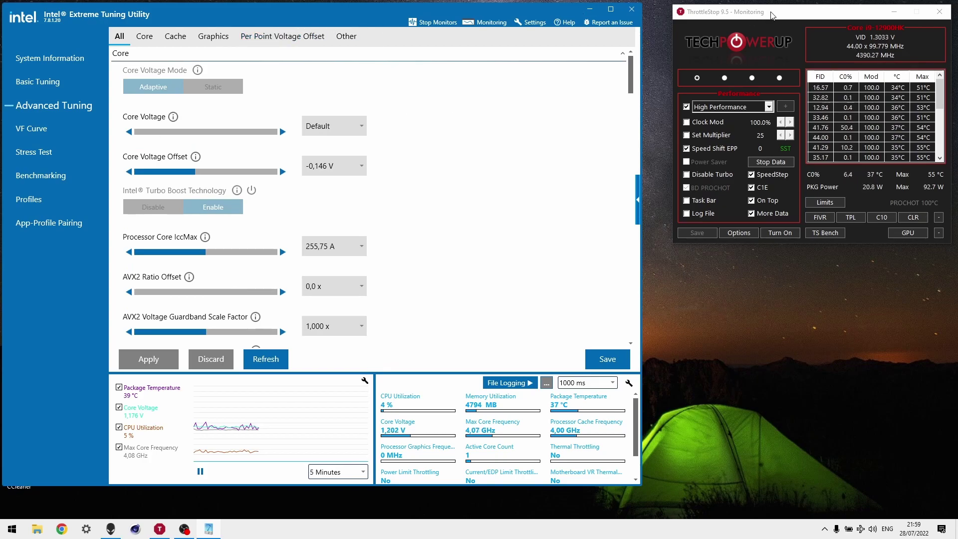
drag(772, 15, 762, 14)
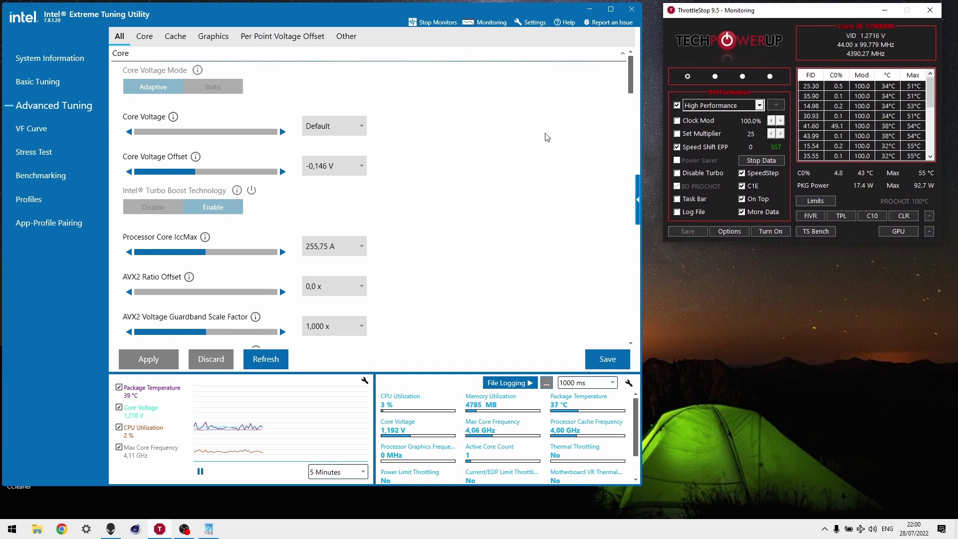
Step: Open ThrottleStop's FIVR window, then set XTU Core Voltage Offset to -0,150 V and IccMax to Unlimited
click(810, 215)
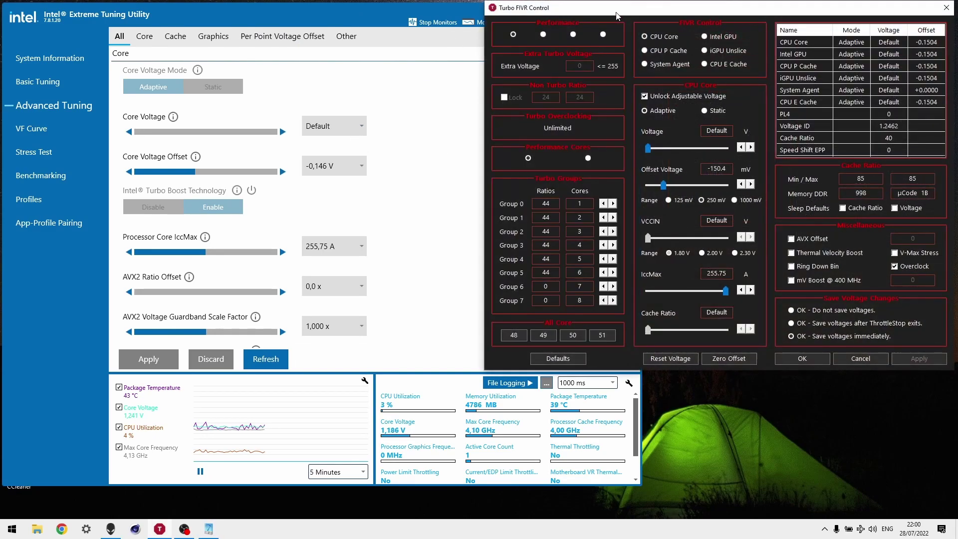
drag(617, 16, 615, 23)
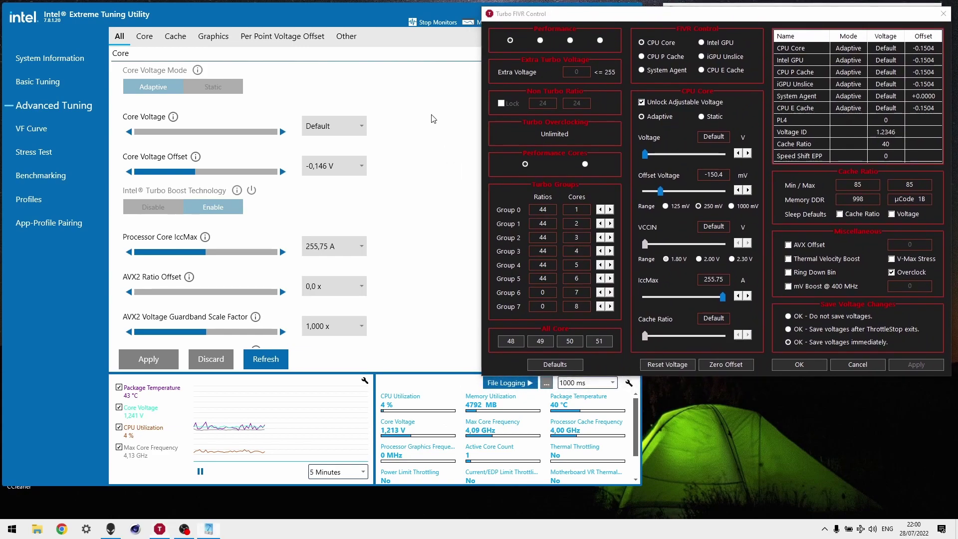
click(332, 166)
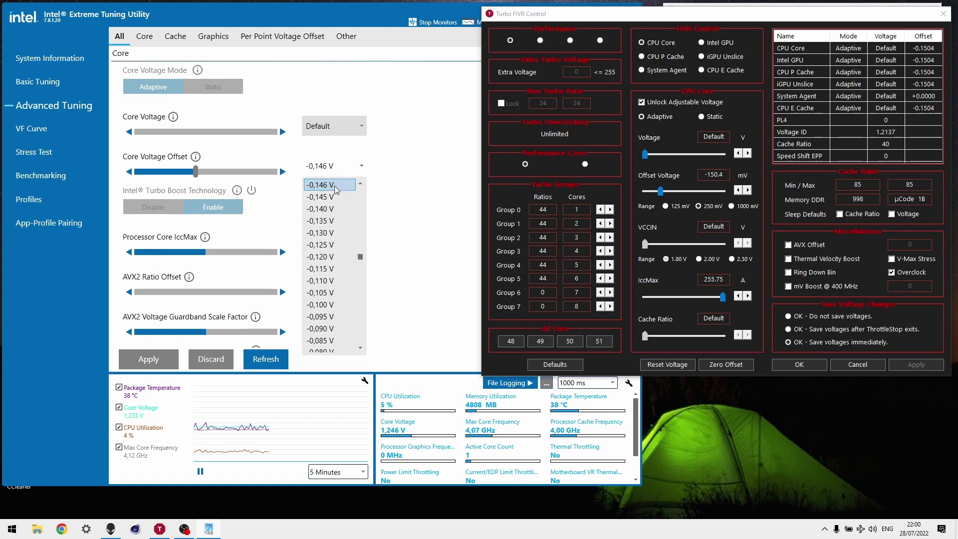
click(321, 208)
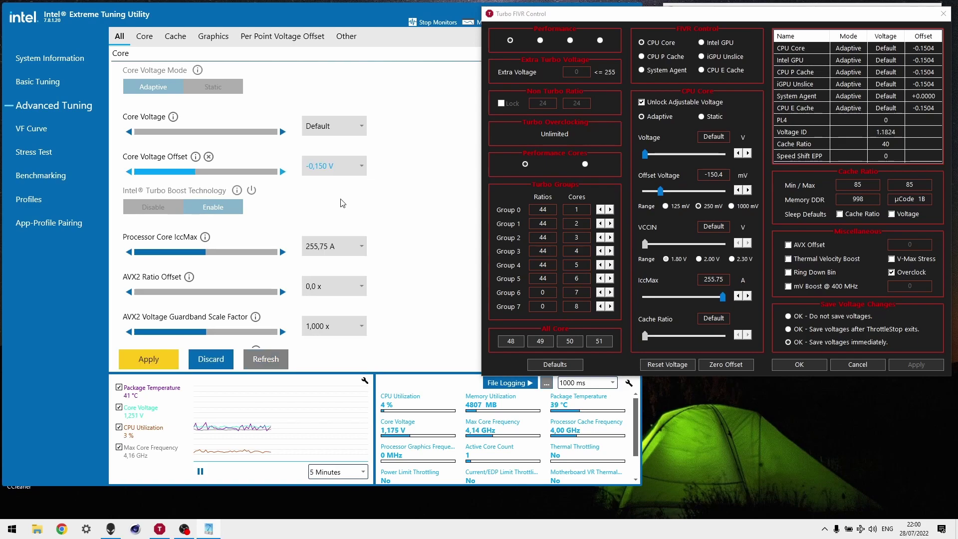
scroll(390, 209, down, 1)
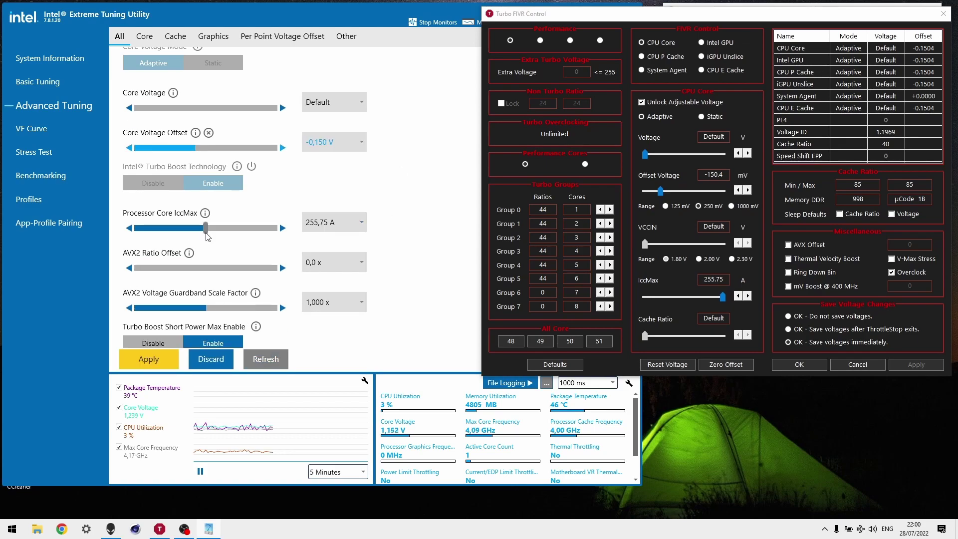
drag(206, 228, 298, 238)
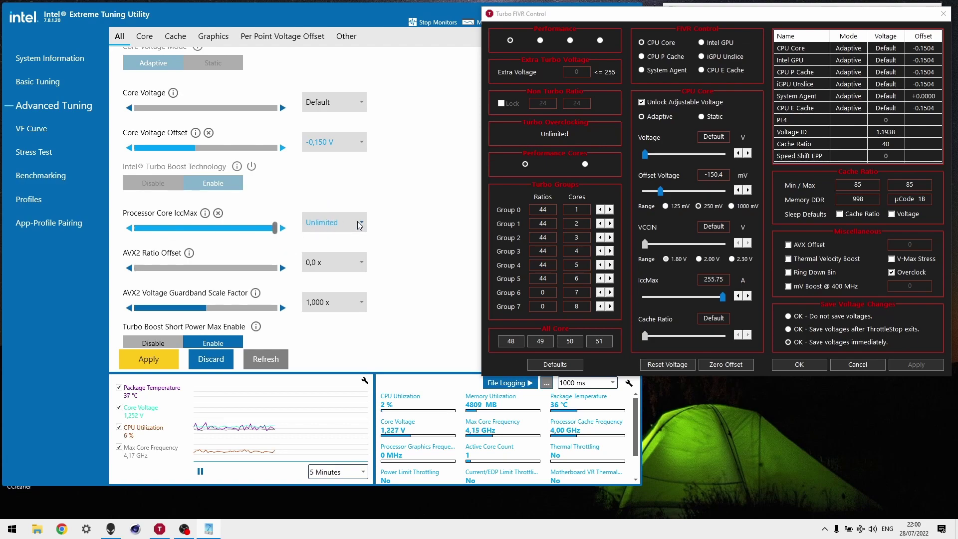
scroll(389, 249, down, 3)
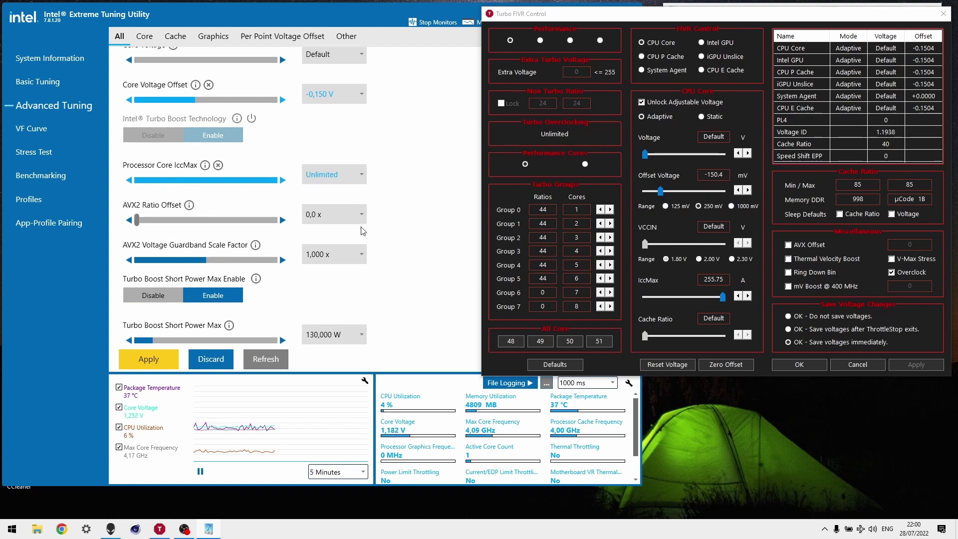
Step: Close FIVR and apply 125 W PL1 and PL2 limits in ThrottleStop's TPL
click(807, 364)
click(841, 216)
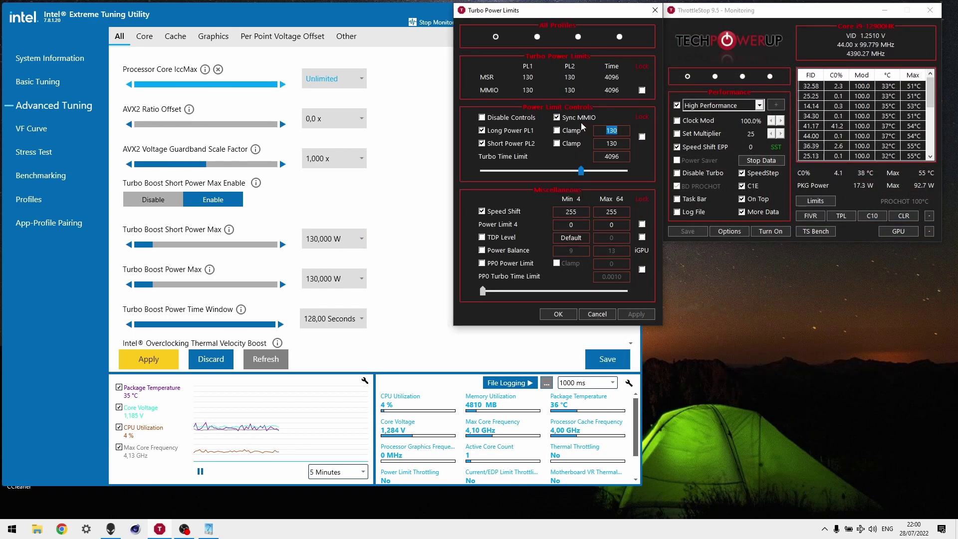
text(125)
click(601, 144)
double_click(602, 144)
text(125)
click(637, 314)
Step: Set XTU's Turbo Boost Short Power Max to 125,000 W
click(324, 239)
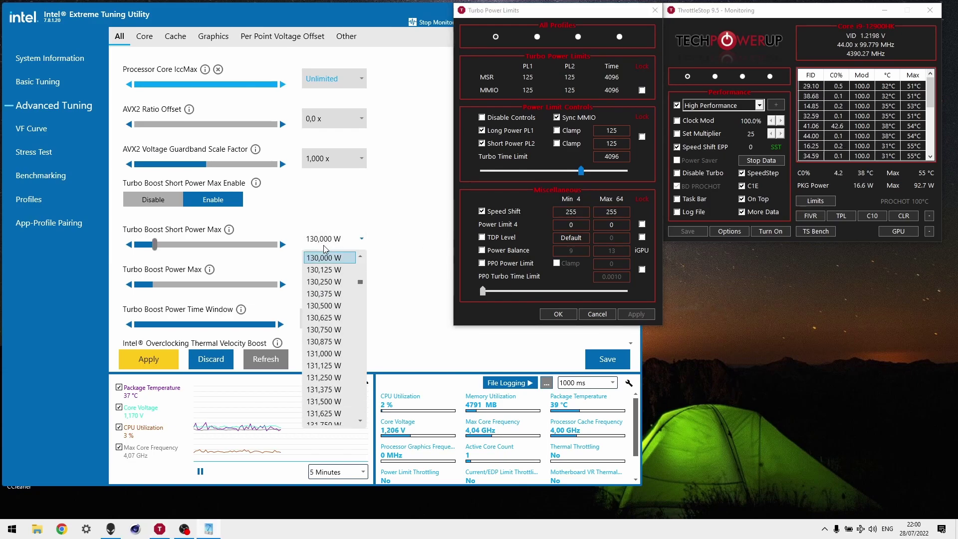
scroll(322, 279, up, 10)
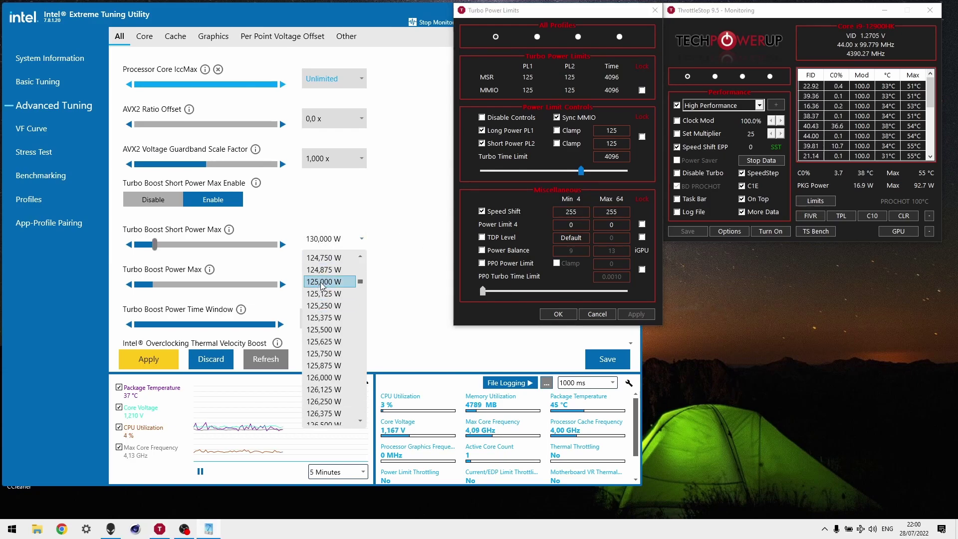
click(322, 282)
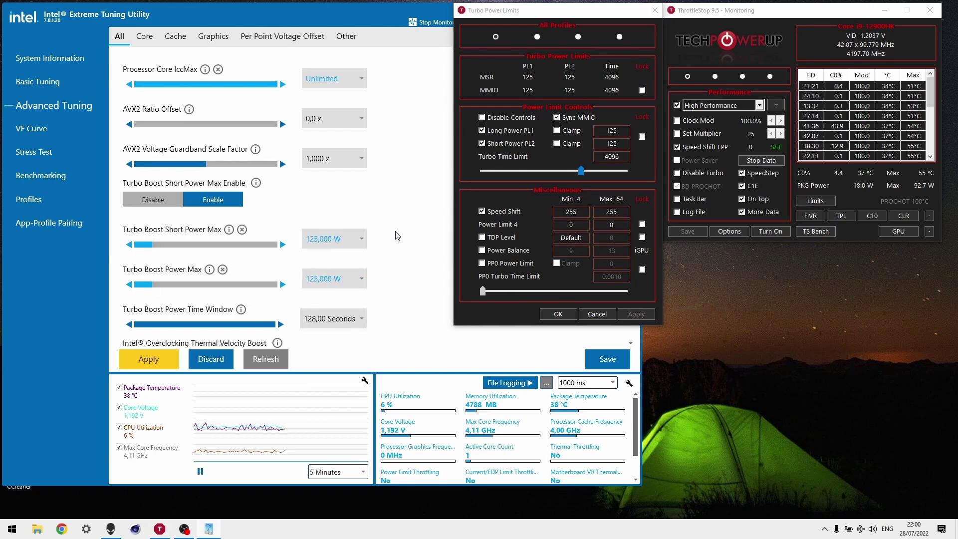
Step: Close the power limits dialog and lower ThrottleStop's efficiency-core turbo ratios from 38 to 37
click(560, 315)
click(557, 314)
scroll(549, 300, down, 5)
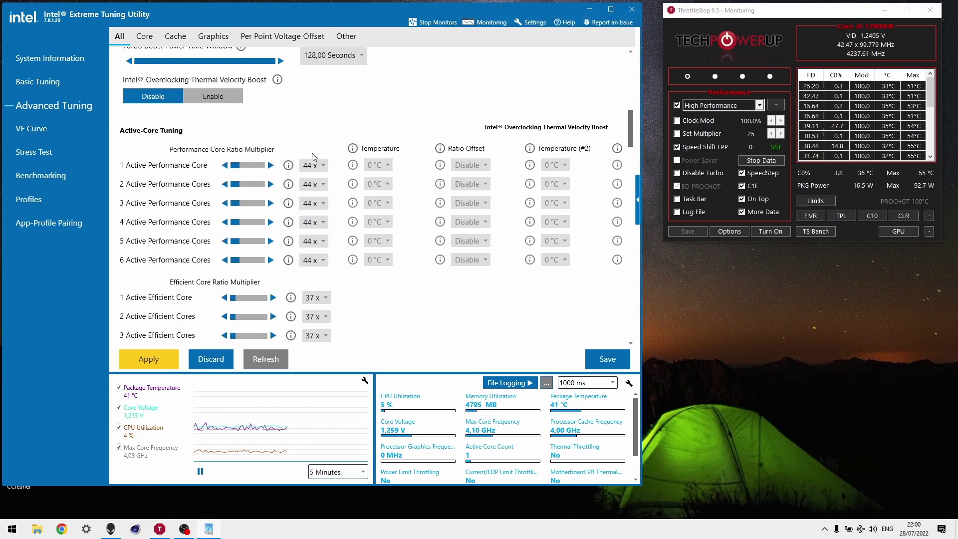
click(810, 215)
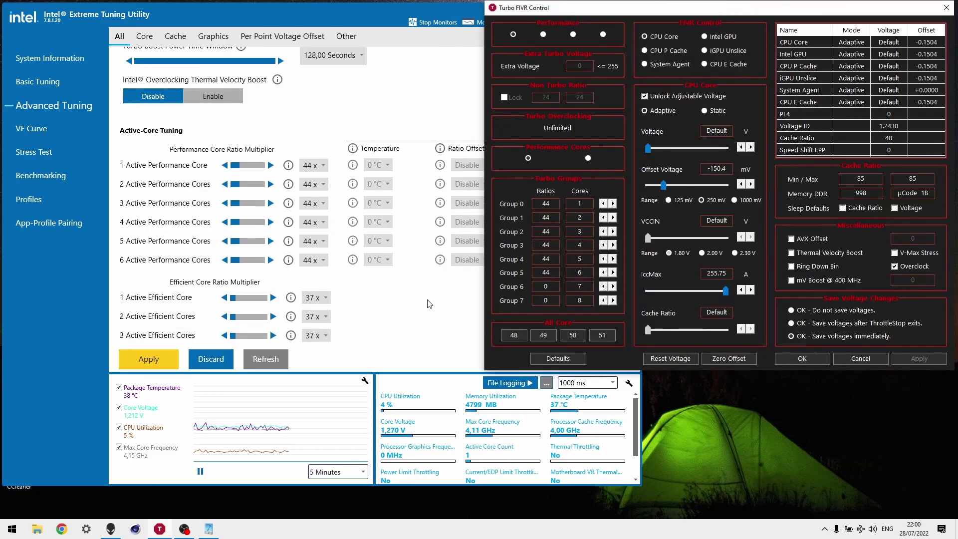
scroll(423, 307, down, 3)
click(588, 157)
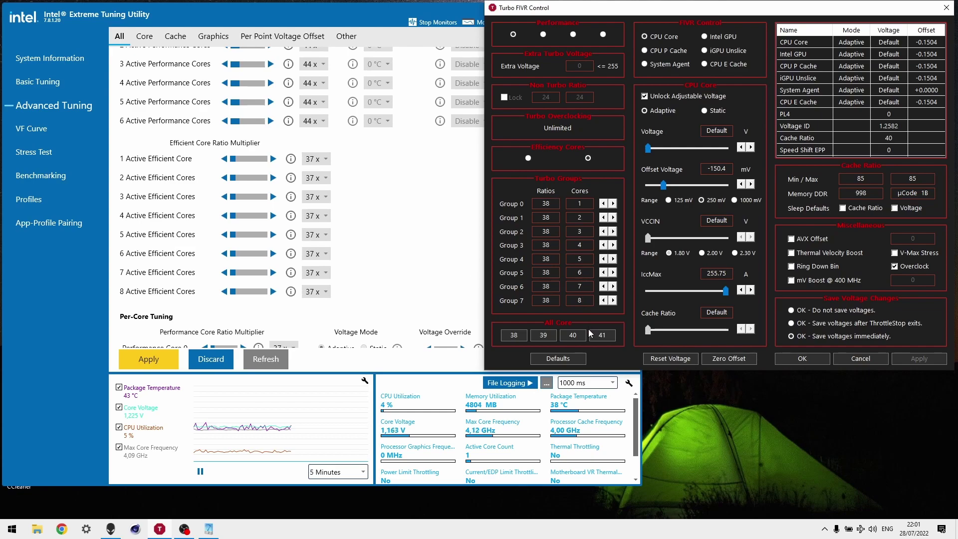
click(603, 300)
click(603, 203)
Step: Set XTU's processor cache and efficient cores cache voltage offsets to -0,150 V
scroll(363, 194, down, 1)
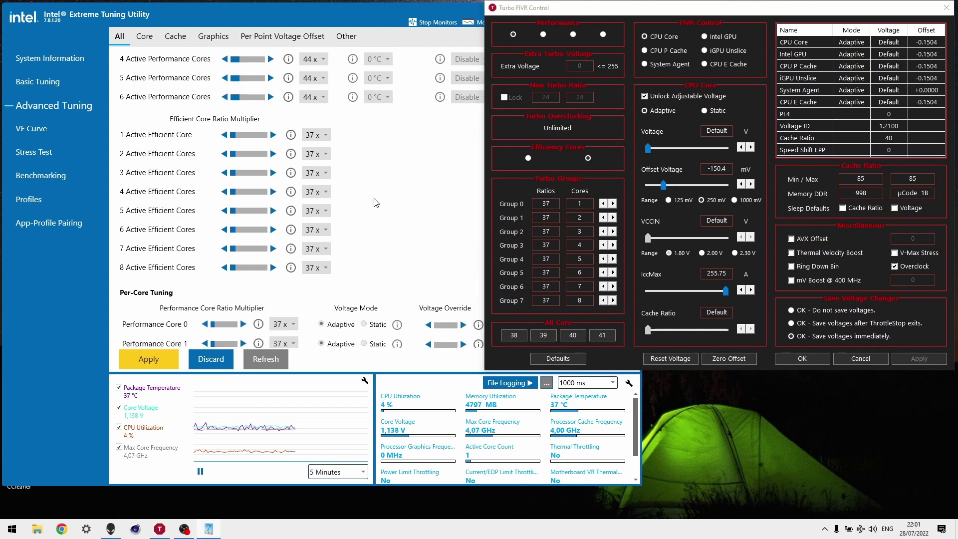
scroll(414, 169, down, 6)
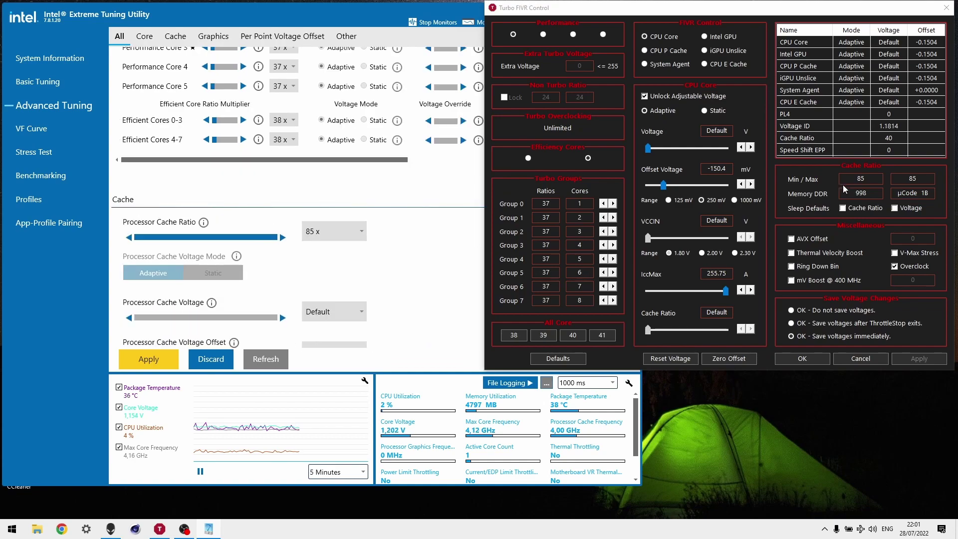
scroll(445, 204, down, 3)
click(334, 279)
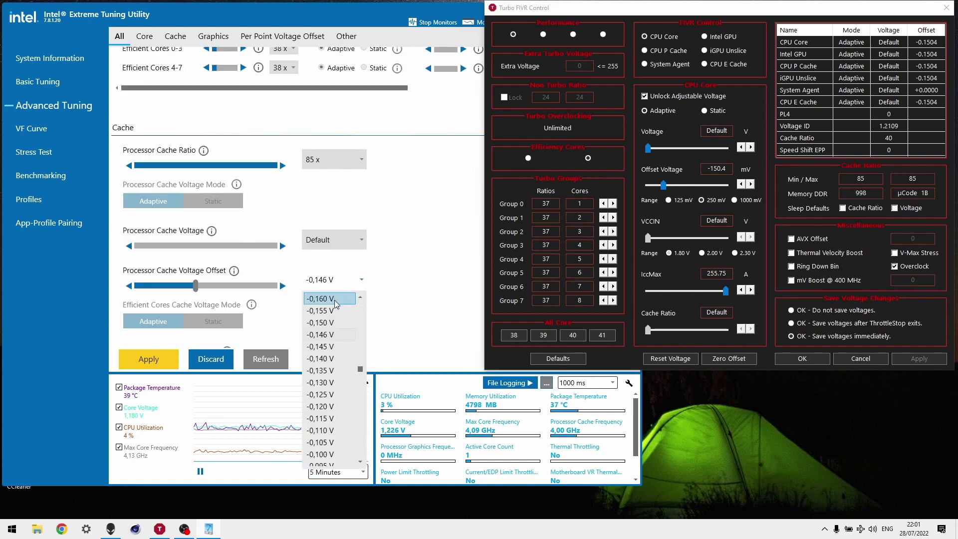
click(334, 359)
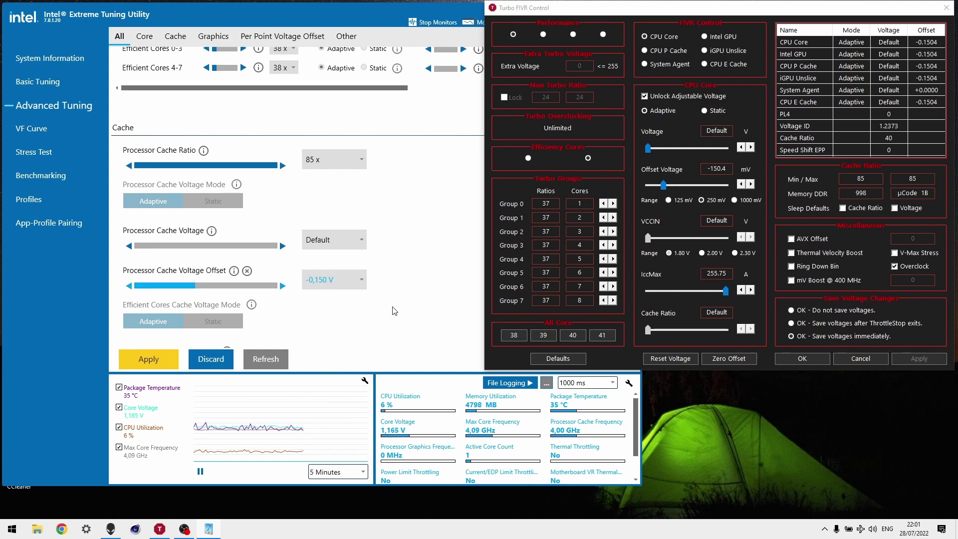
scroll(336, 349, down, 3)
click(334, 280)
click(333, 323)
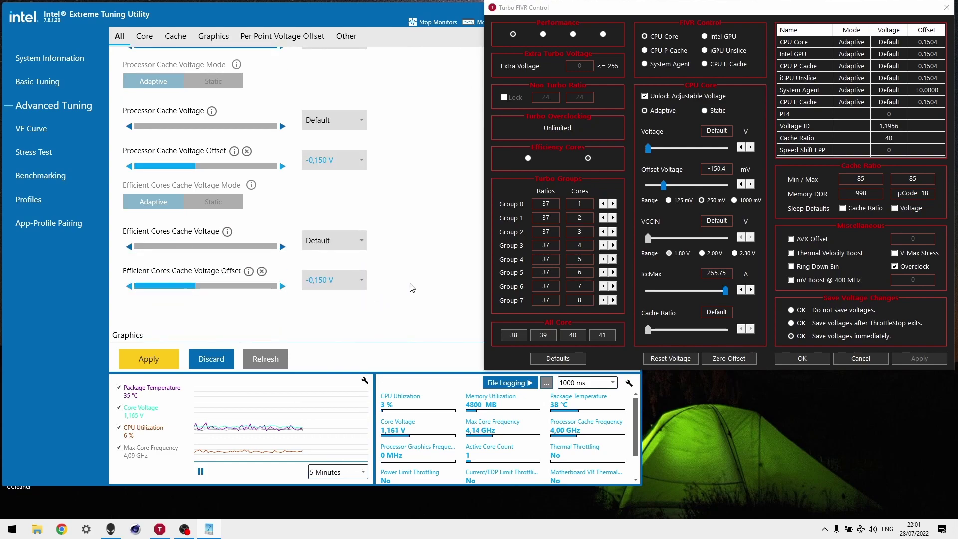
Step: Set the processor graphics and graphics media voltage offsets to -0,150 V
scroll(334, 323, down, 5)
click(333, 271)
scroll(332, 305, up, 1)
click(329, 291)
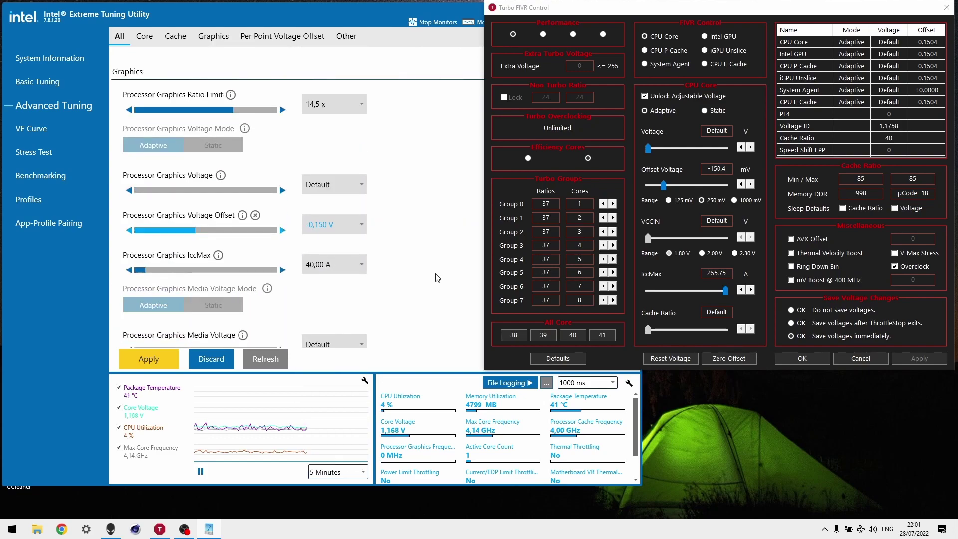
scroll(436, 274, down, 3)
click(333, 288)
click(329, 366)
scroll(406, 304, down, 12)
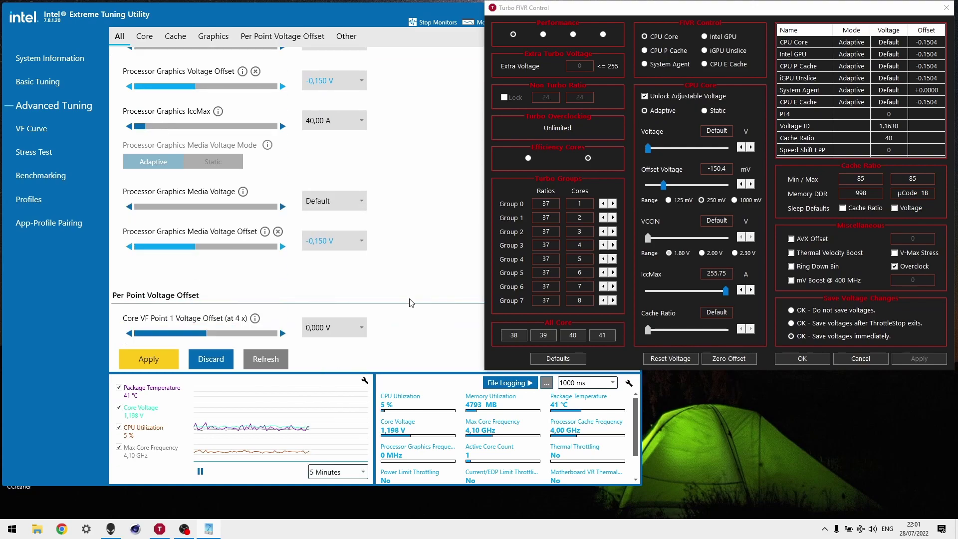
scroll(389, 321, down, 1)
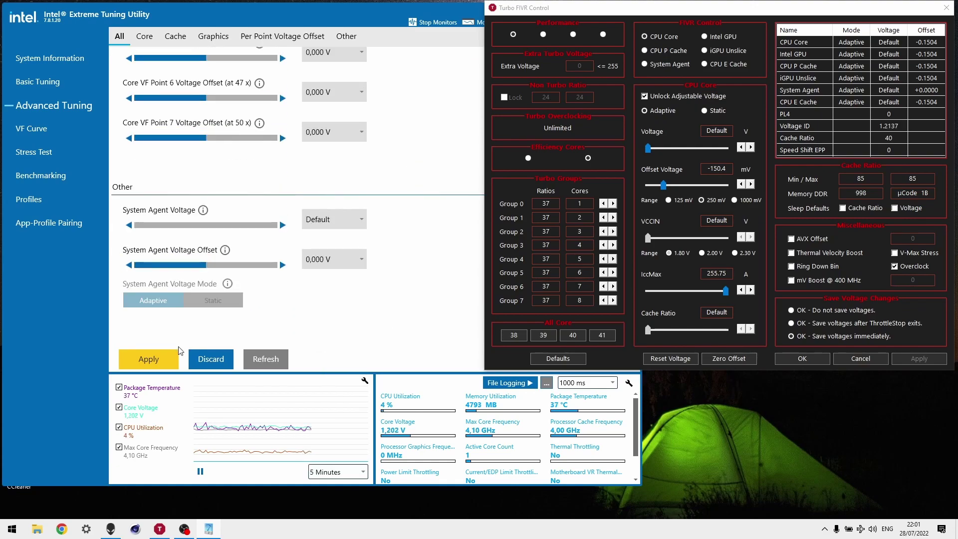
Step: Apply the -0,150 V offsets and shrink XTU's monitoring window over the new Cinebench R23
click(154, 358)
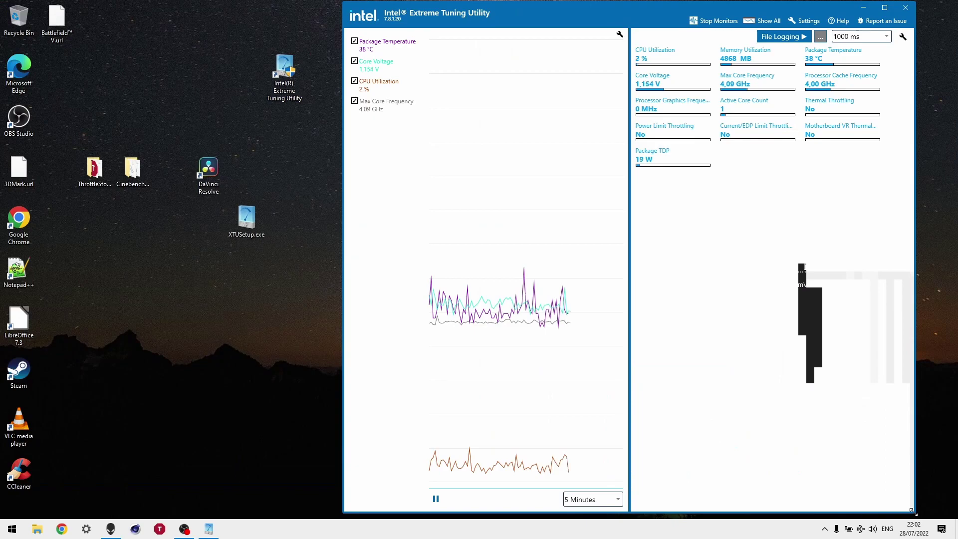
drag(847, 514, 848, 204)
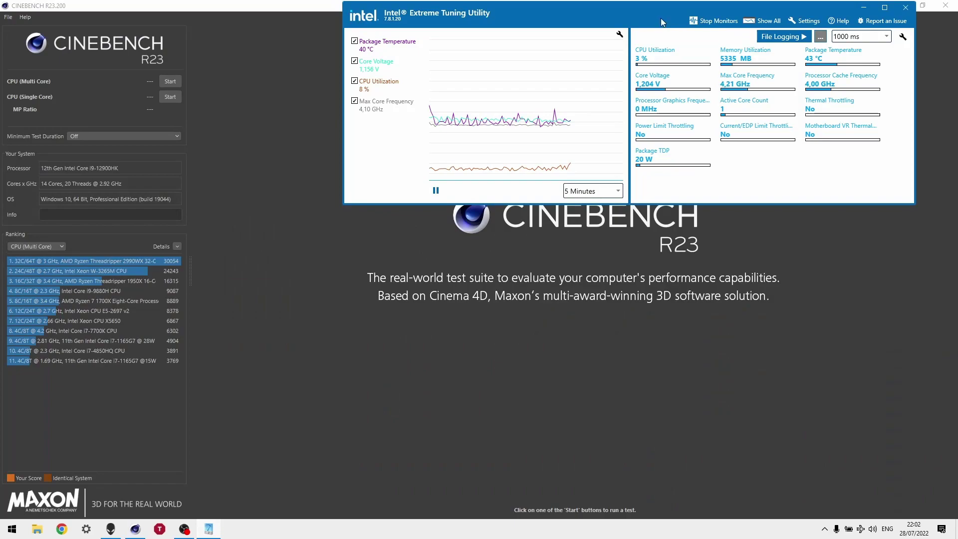
drag(664, 9, 705, 12)
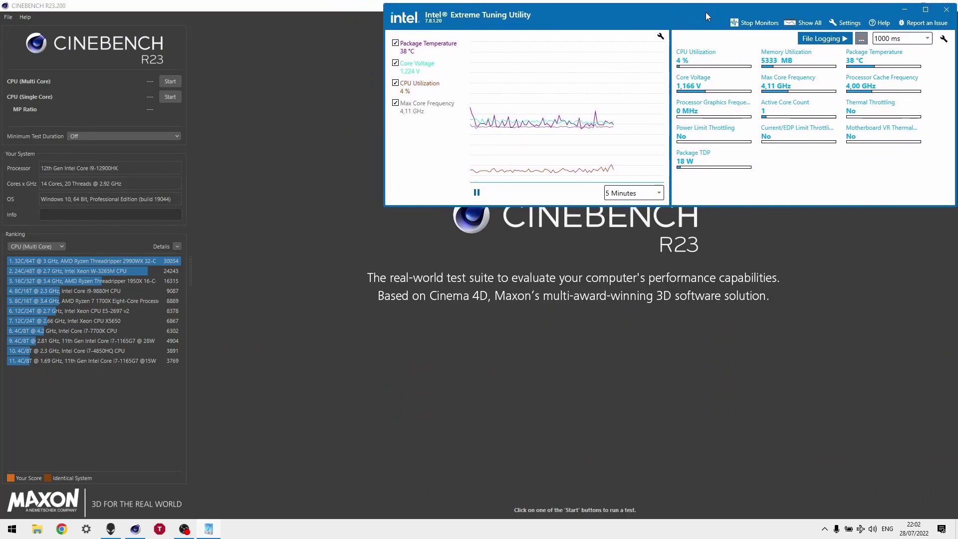
Step: Run the Cinebench R23 multi-core test to 18710 pts while watching XTU's enlarged monitor graphs
drag(701, 205, 698, 450)
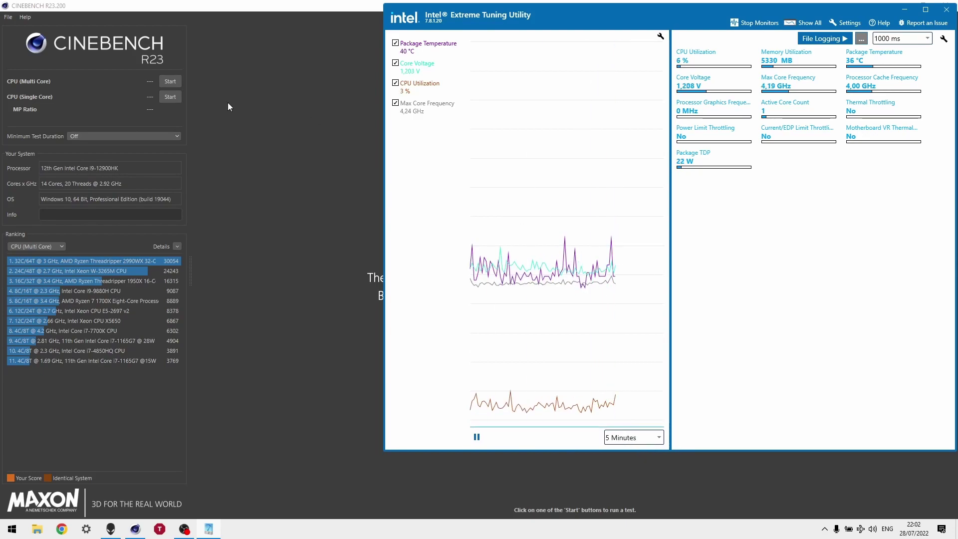
click(226, 75)
key(alt+Tab)
drag(714, 14, 712, 20)
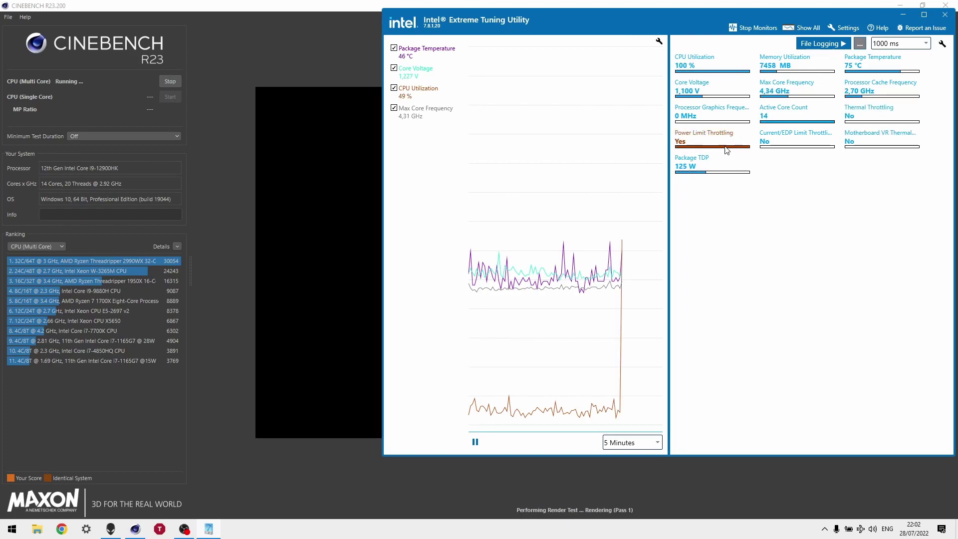
mouse_move(706, 145)
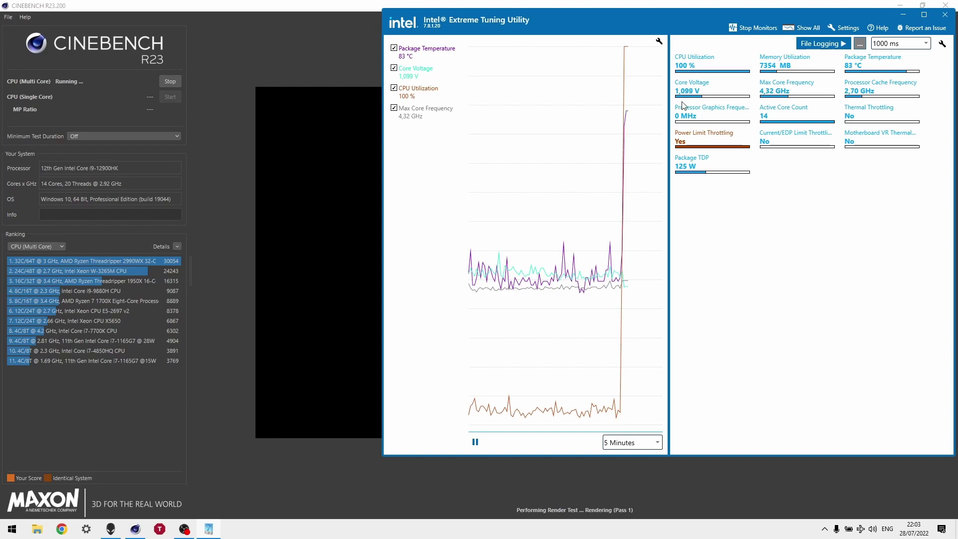
drag(666, 21, 662, 50)
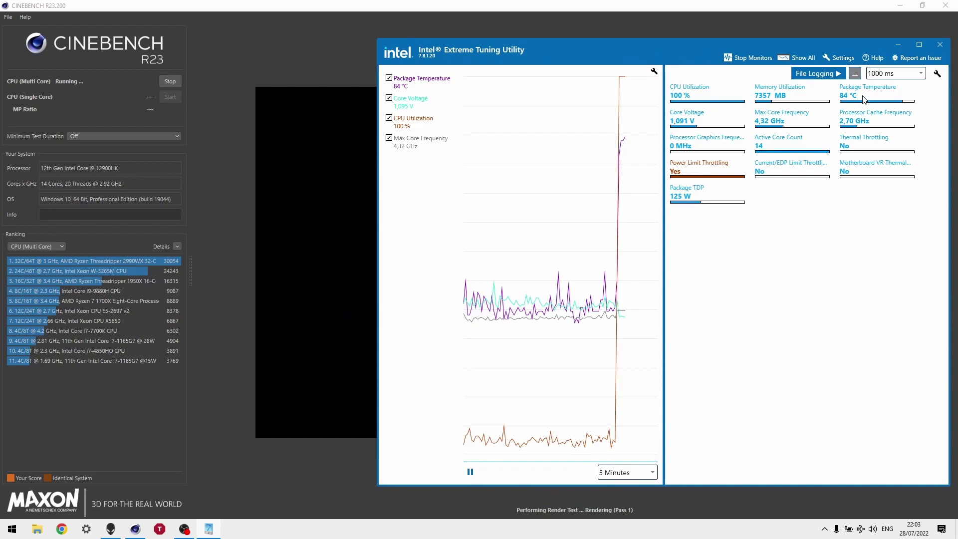
mouse_move(864, 99)
mouse_move(762, 127)
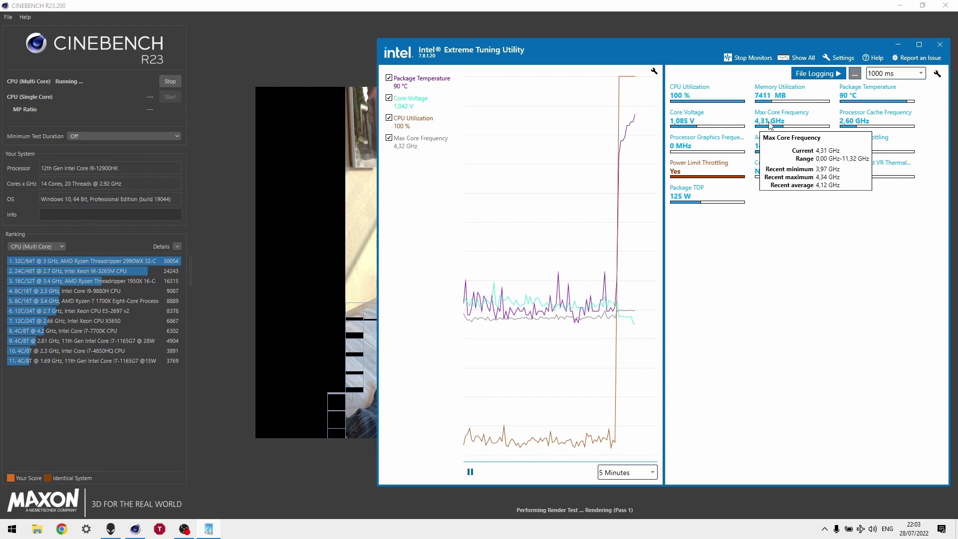
drag(483, 56, 486, 40)
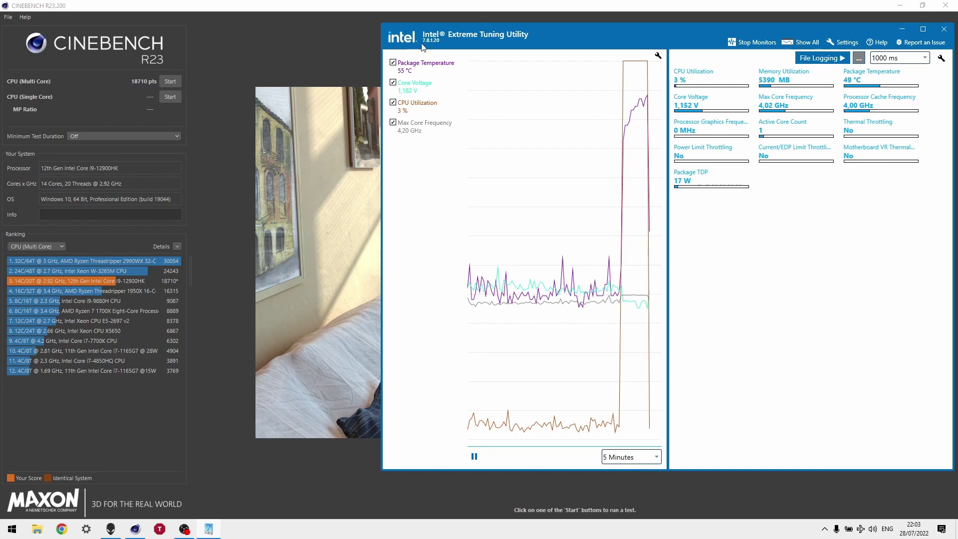
drag(595, 34, 220, 23)
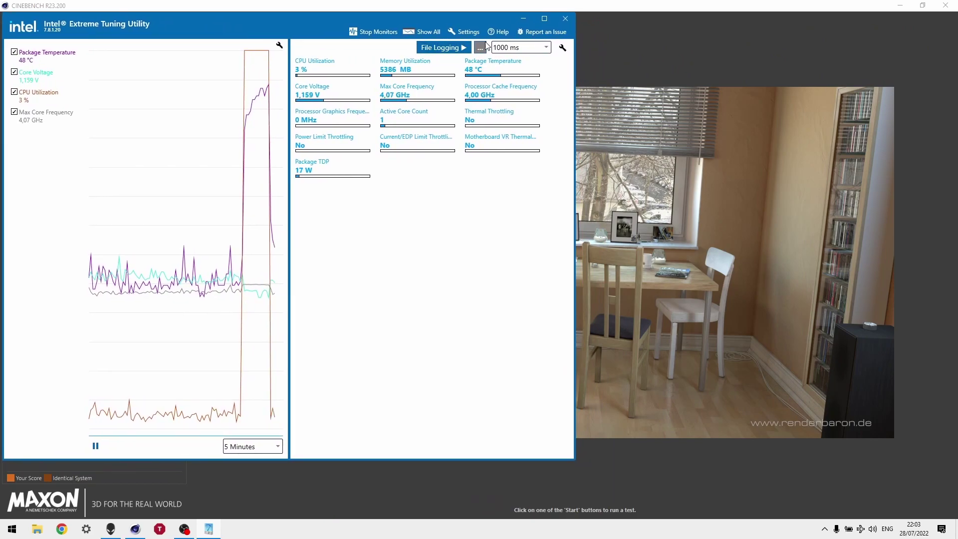
Step: Close XTU, open Task Manager, end the eXtreme Tuning Utility process and select XtuService
click(566, 19)
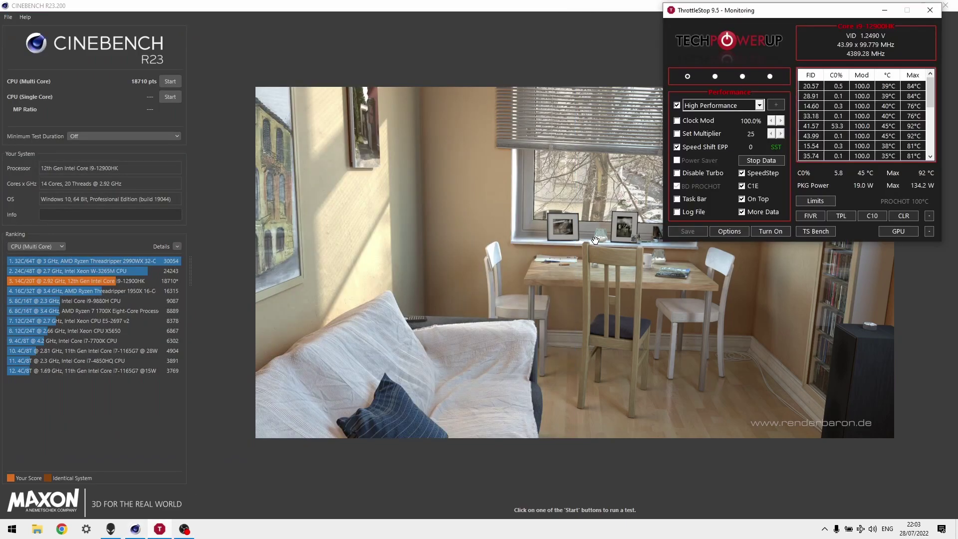
drag(850, 14, 858, 31)
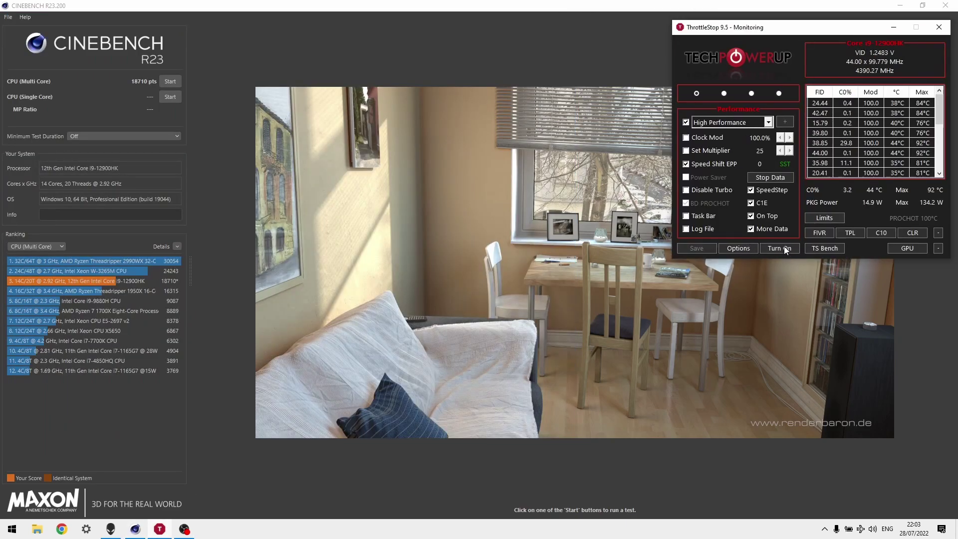
key(ctrl+shift+Escape)
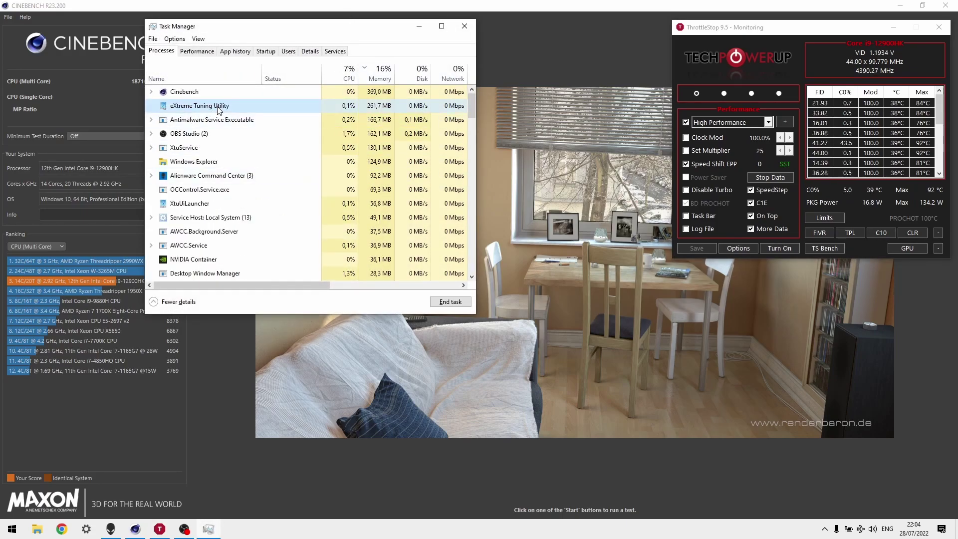
key(Delete)
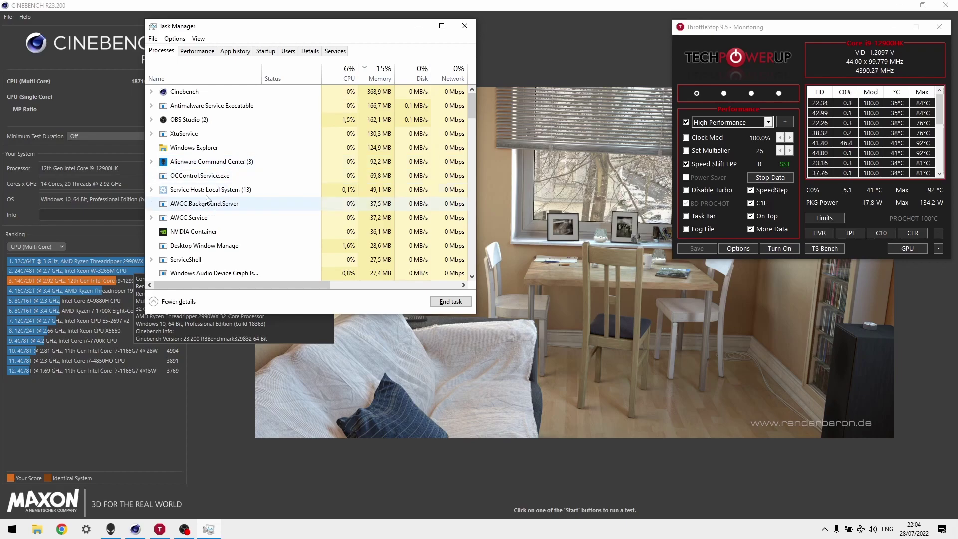
click(177, 136)
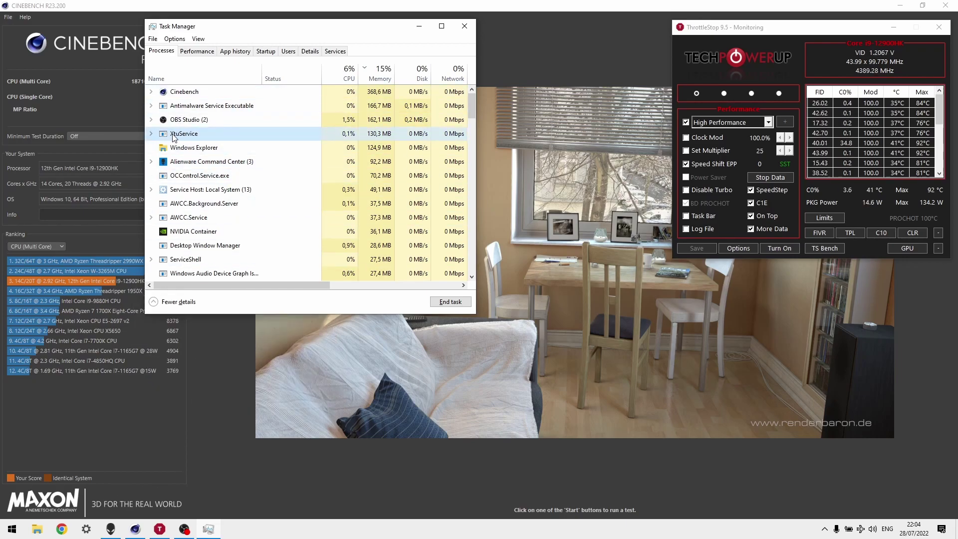
Step: Sort processes by CPU and memory, then view the i9-12900HK at 5% and 3,59 GHz
click(348, 72)
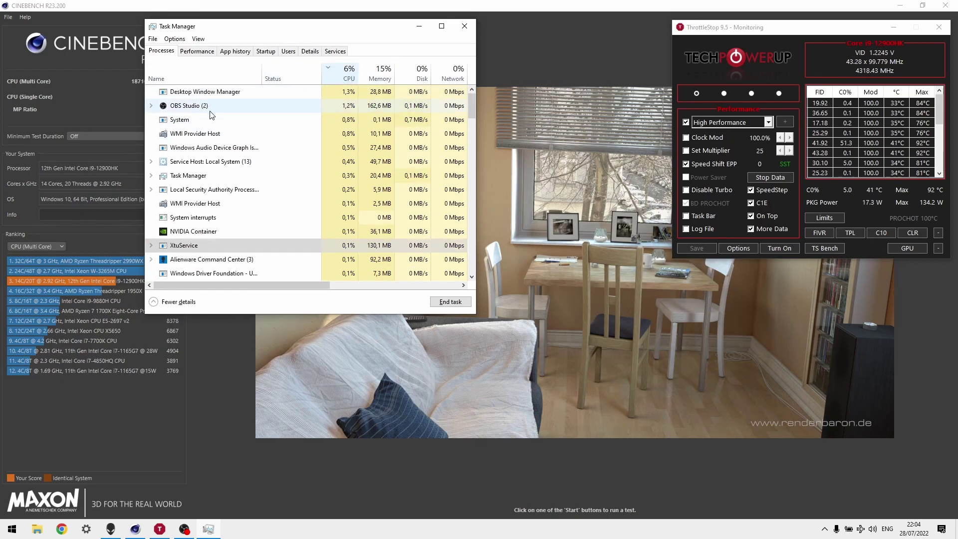
click(228, 106)
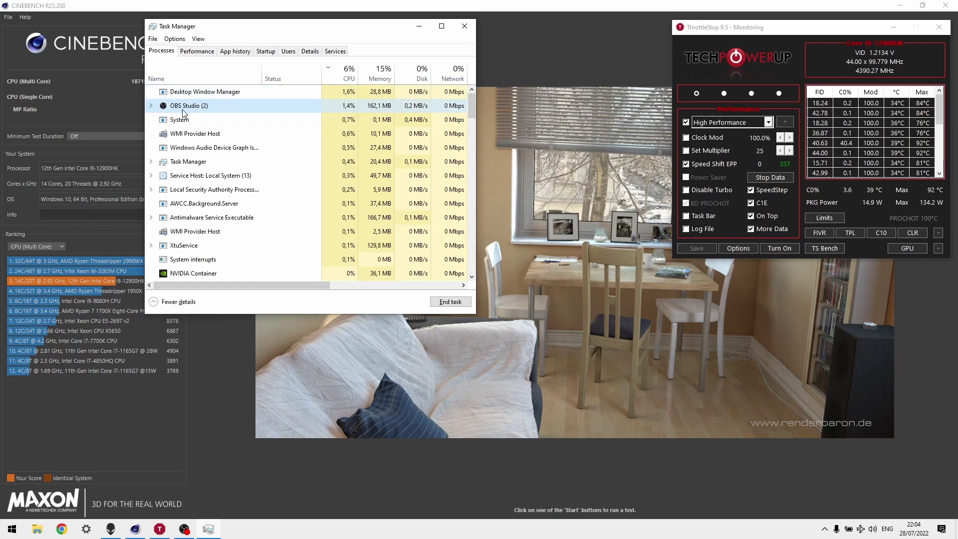
click(382, 72)
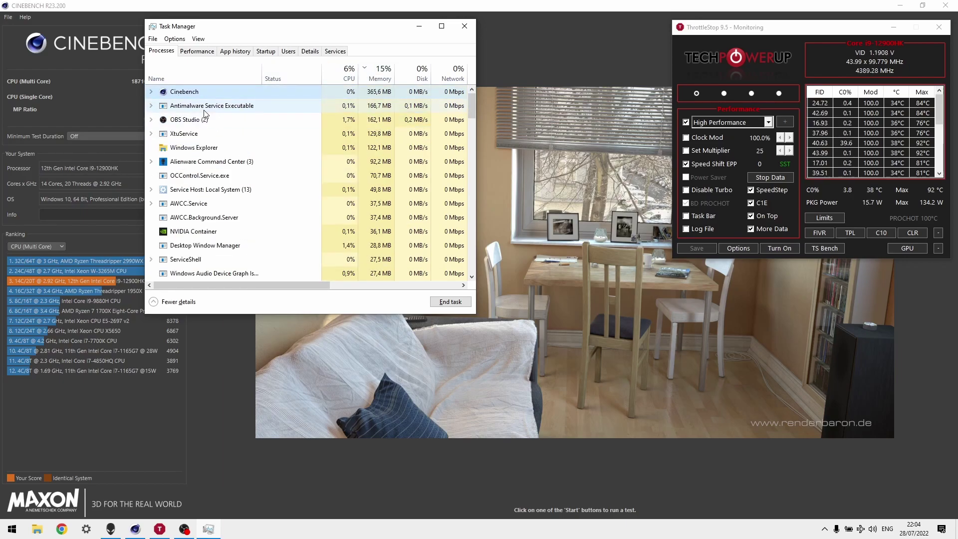
scroll(226, 174, down, 2)
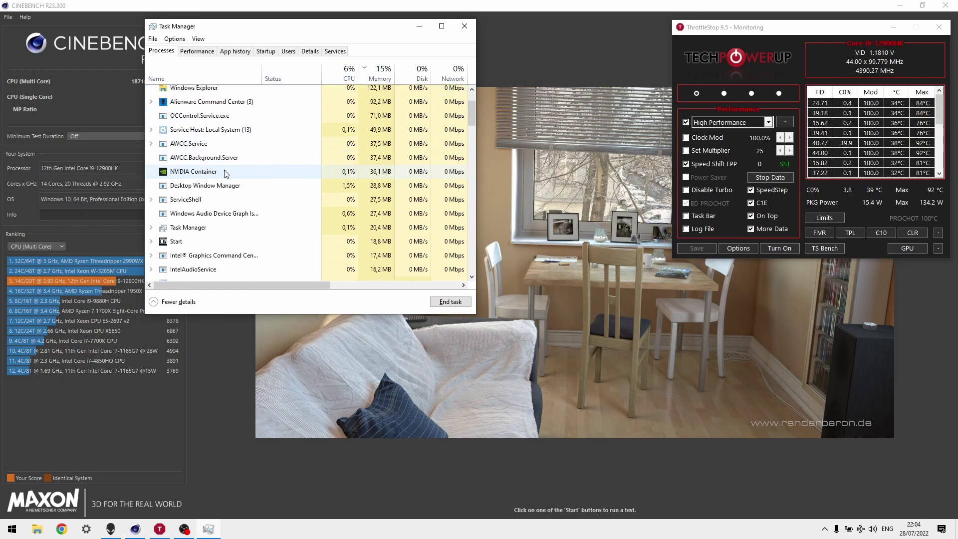
scroll(226, 174, down, 3)
scroll(259, 154, up, 5)
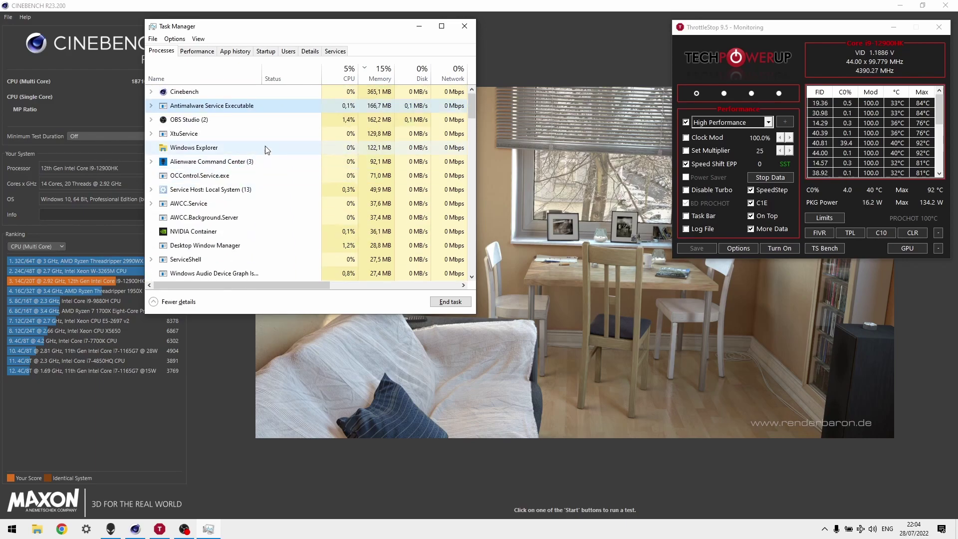
click(197, 51)
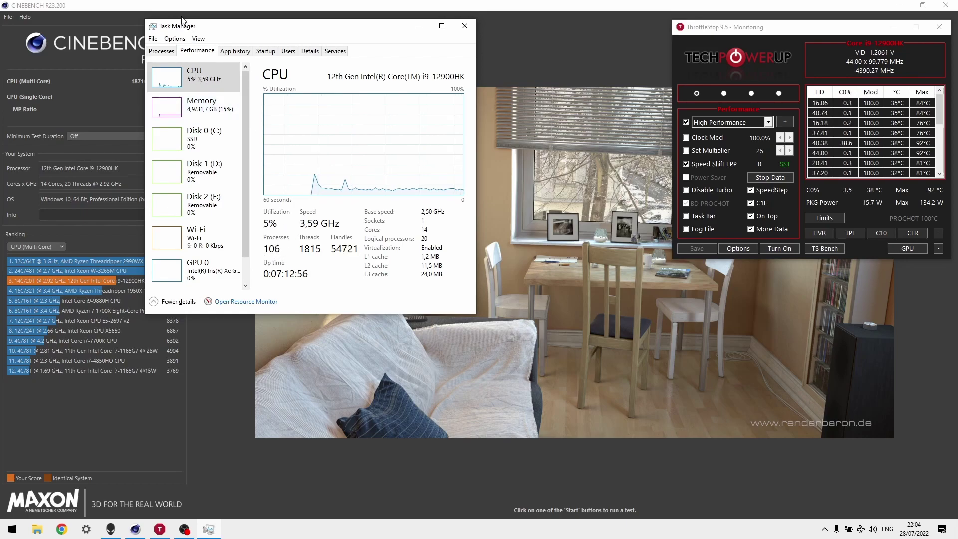
Step: Close Task Manager, turn ThrottleStop on, confirm the -150.4 mV FIVR offset, and check the 125 power limits
click(161, 51)
click(464, 26)
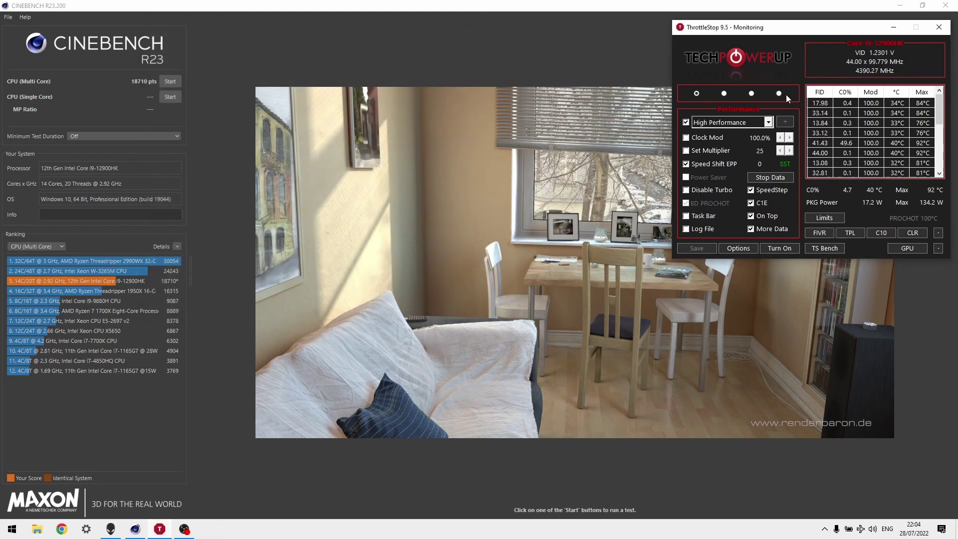
click(780, 248)
click(820, 232)
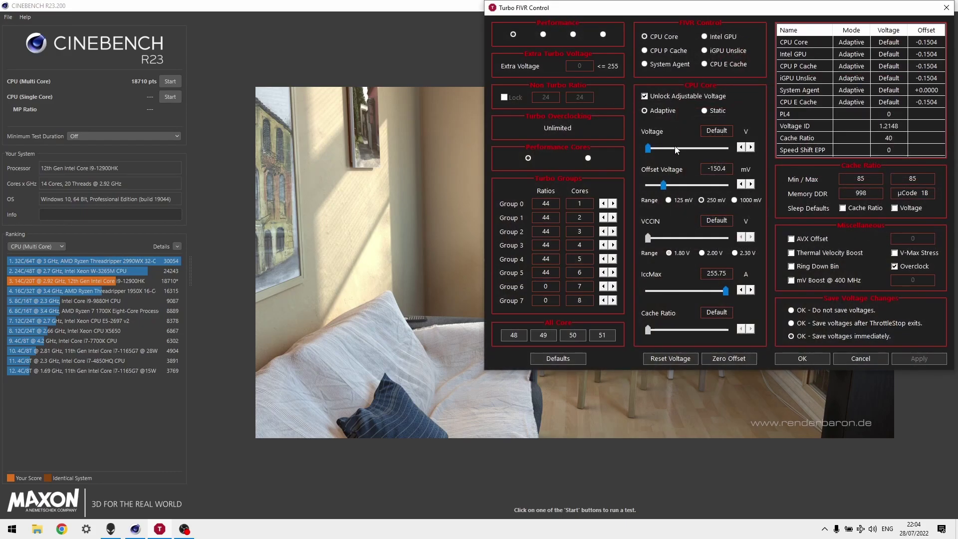
click(810, 358)
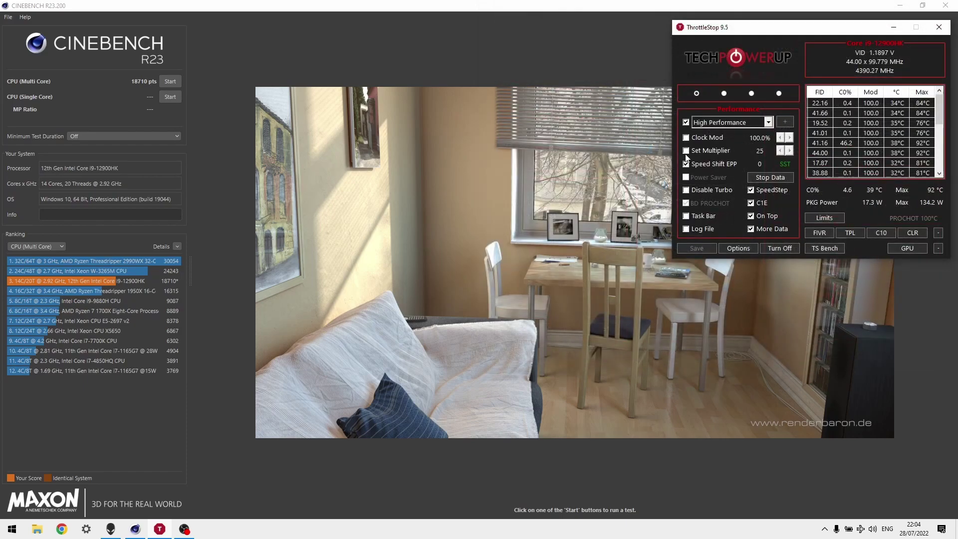
click(852, 235)
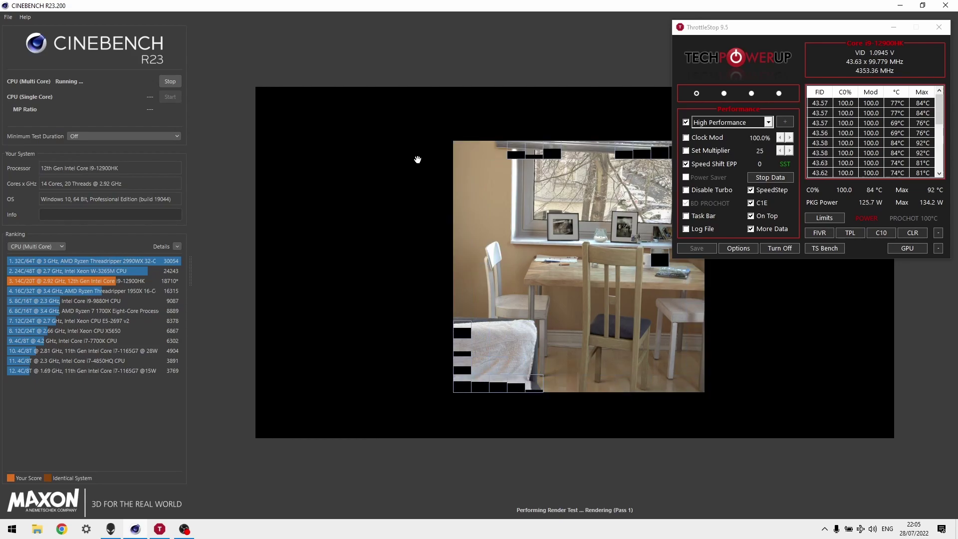
Step: Reset ThrottleStop's recorded maximum temperatures and power during the multi-core run that scores 19054 pts
click(921, 232)
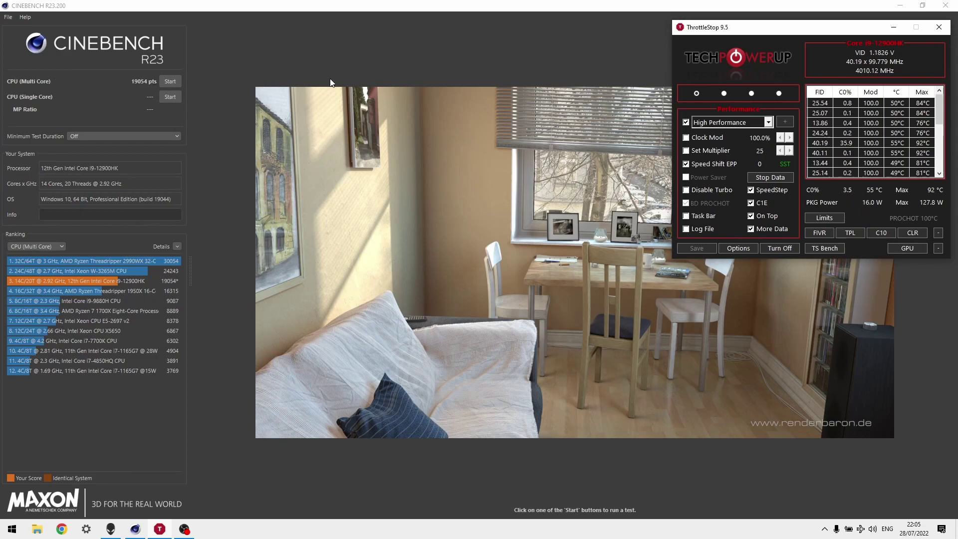
drag(742, 27, 475, 44)
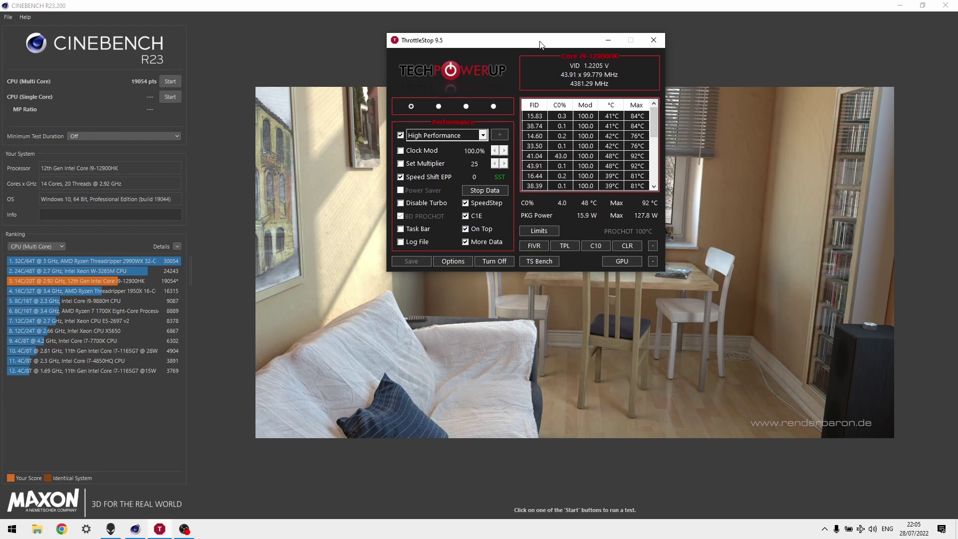
drag(540, 44, 515, 38)
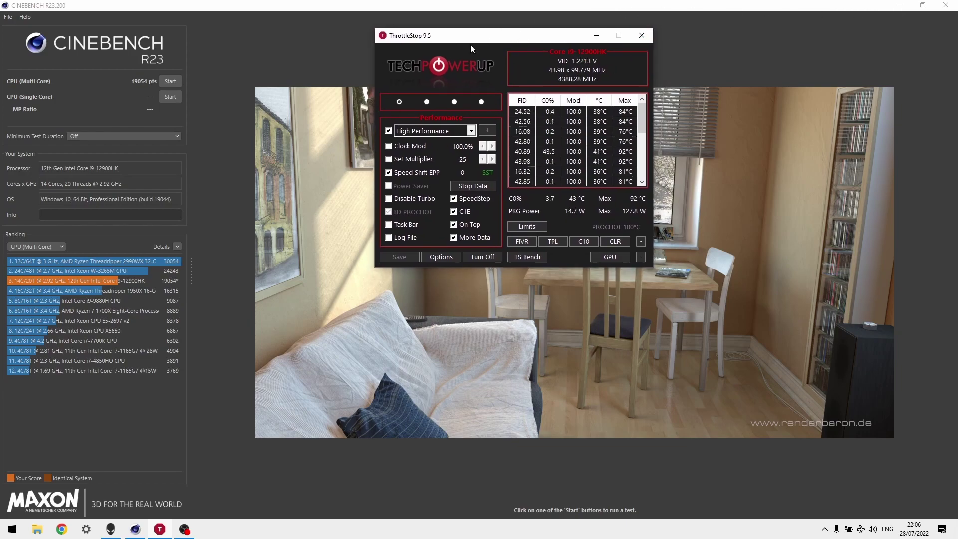
click(528, 243)
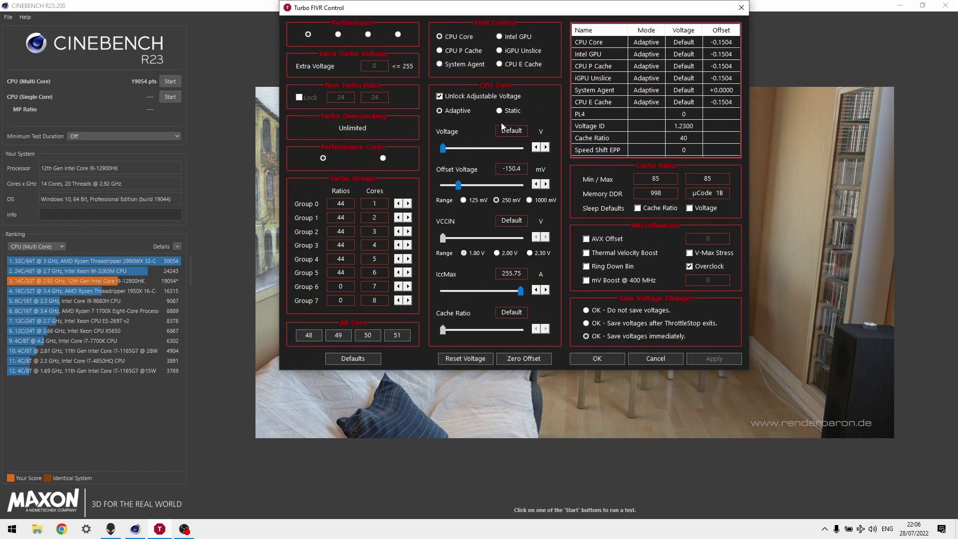
click(582, 358)
Step: Run the Cinebench R23 multi-core test again, finishing at 18975 pts
click(170, 81)
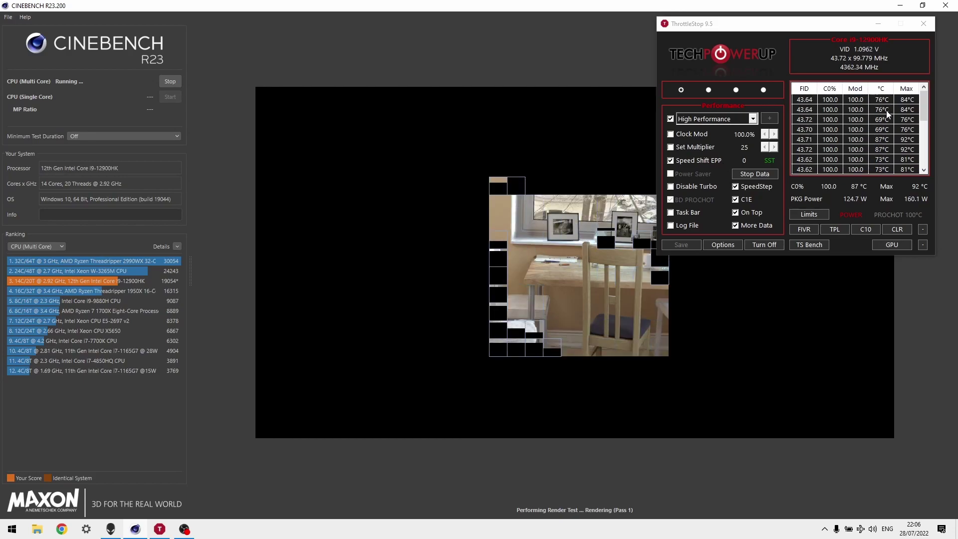
scroll(893, 133, down, 3)
scroll(884, 174, up, 3)
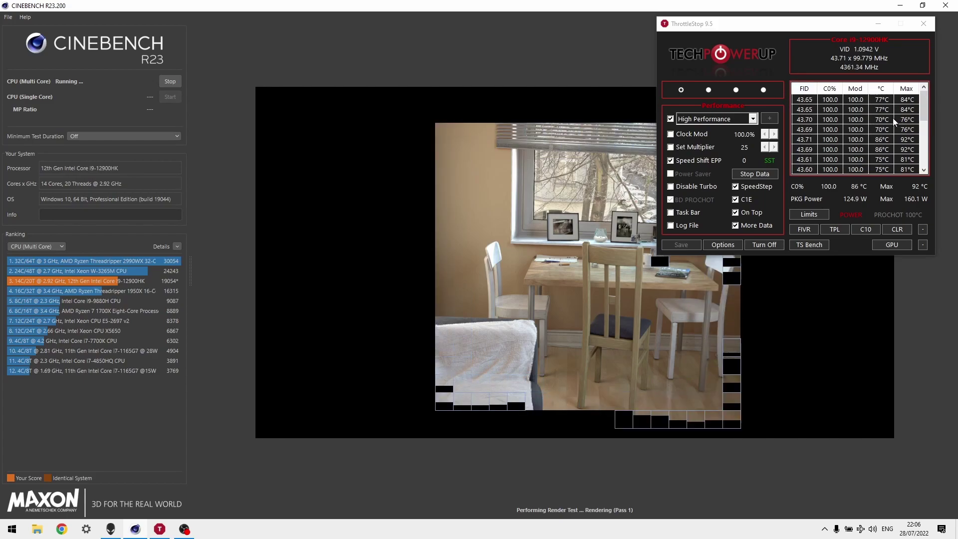
scroll(887, 155, down, 3)
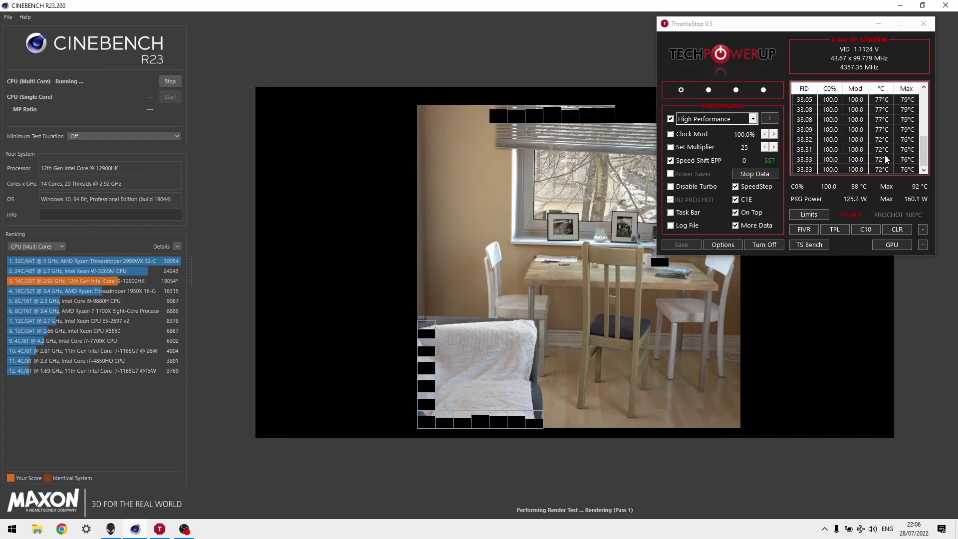
scroll(885, 155, up, 3)
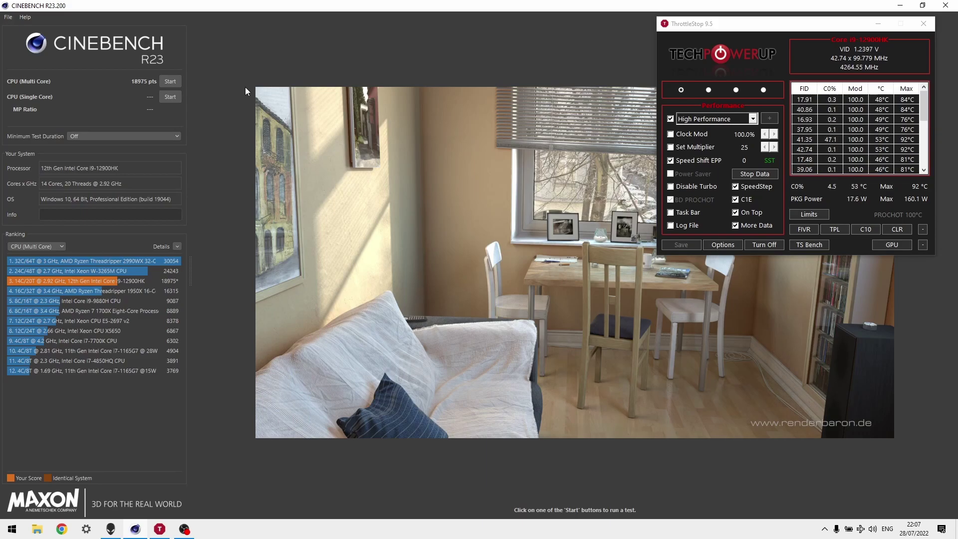
Step: Start another multi-core run scoring 18991 pts while nudging the ThrottleStop window aside
click(170, 82)
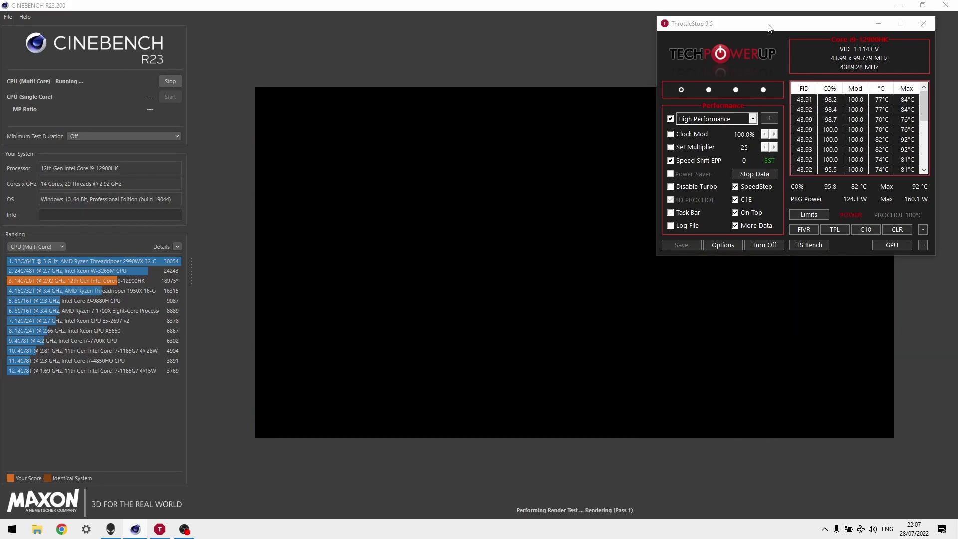
drag(766, 26, 797, 27)
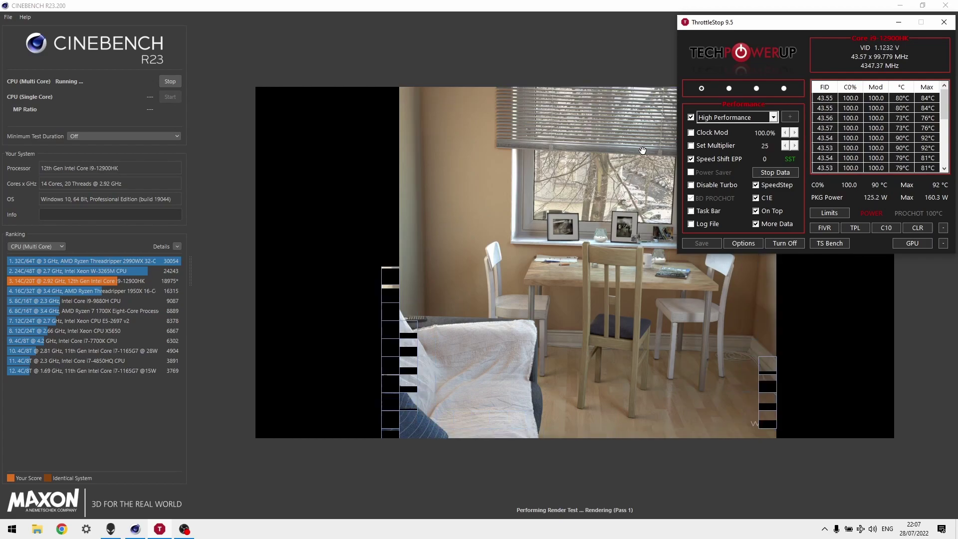
drag(791, 34, 833, 28)
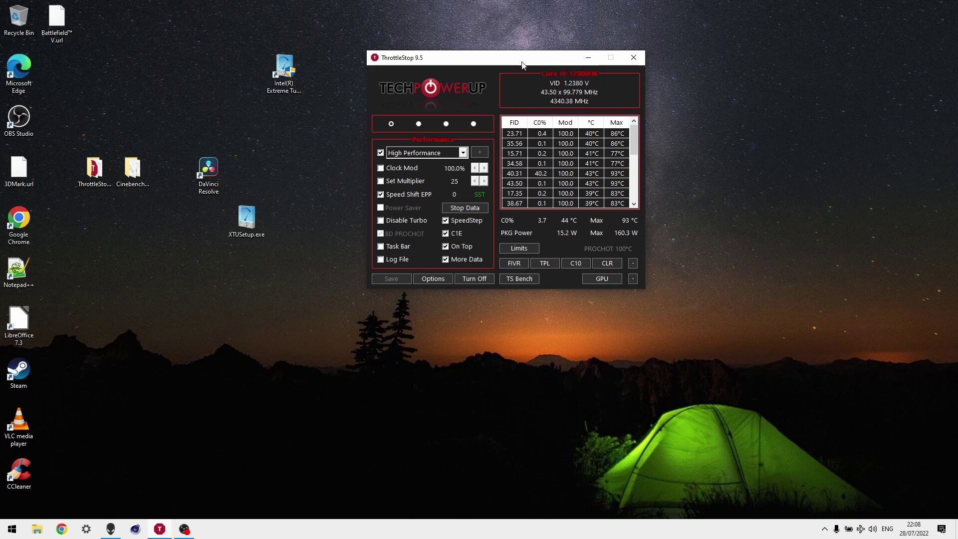
Step: Move the ThrottleStop window up and left to sit alone on the desktop
drag(522, 64, 463, 64)
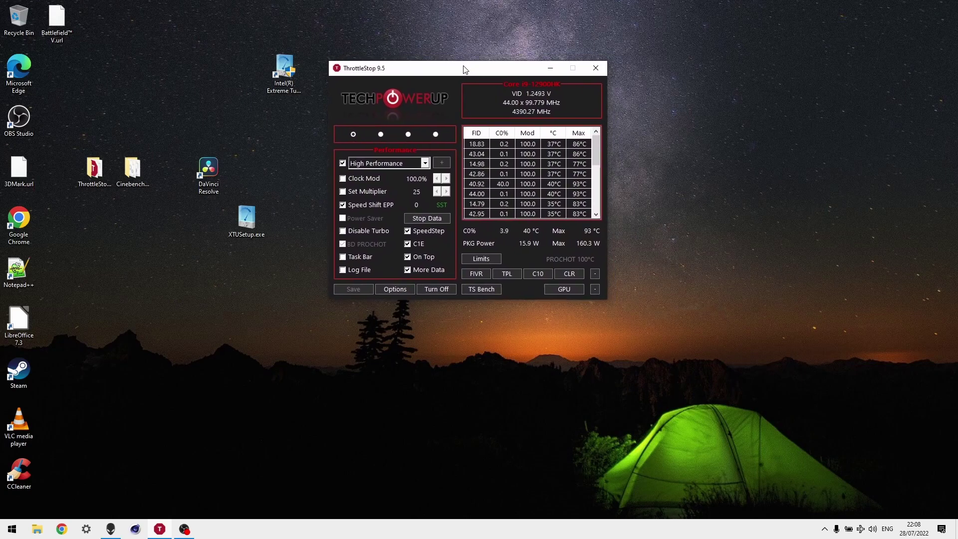
drag(463, 68, 471, 76)
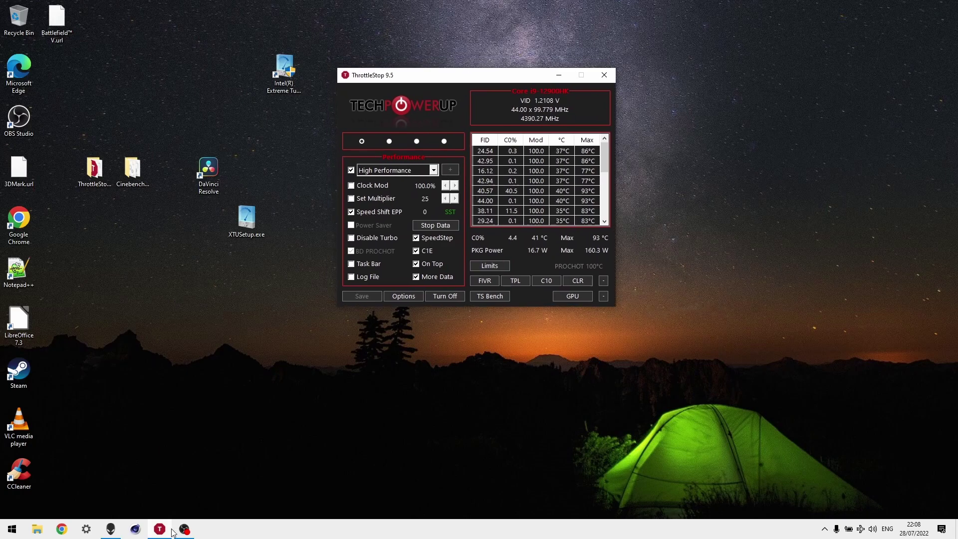